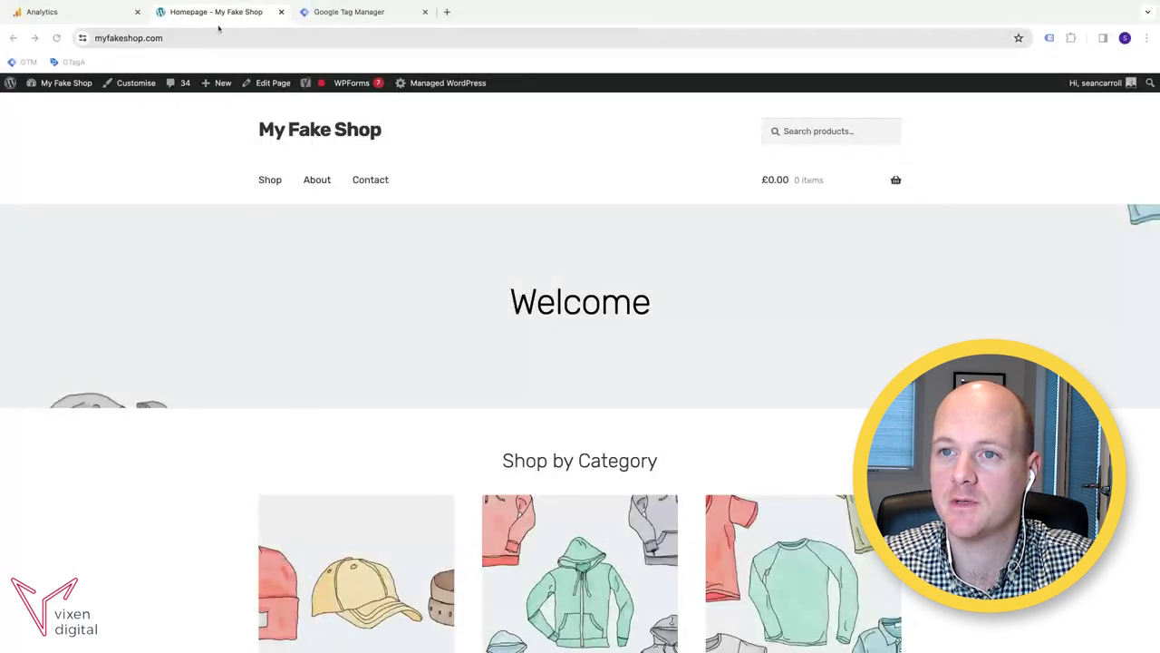
Bring the My Fake Shop homepage into focus and scroll through it.
{"action": "left_click", "coordinate": [212, 12]}
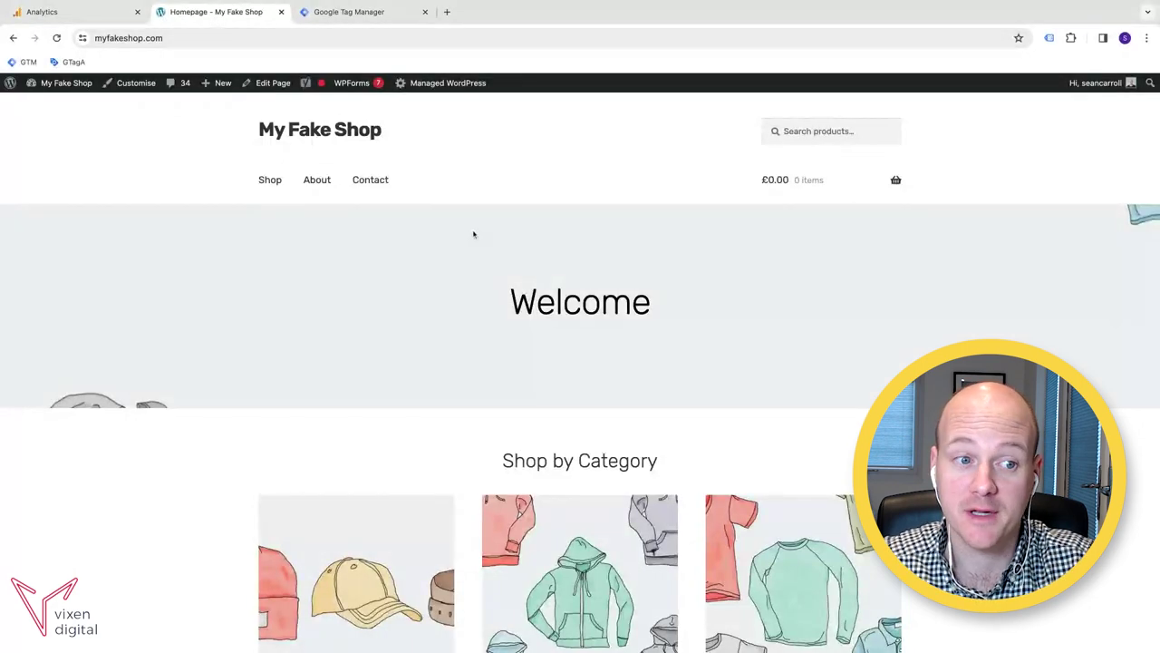
{"action": "scroll", "coordinate": [475, 234], "scroll_direction": "down", "scroll_amount": 2}
{"action": "scroll", "coordinate": [474, 233], "scroll_direction": "down", "scroll_amount": 2}
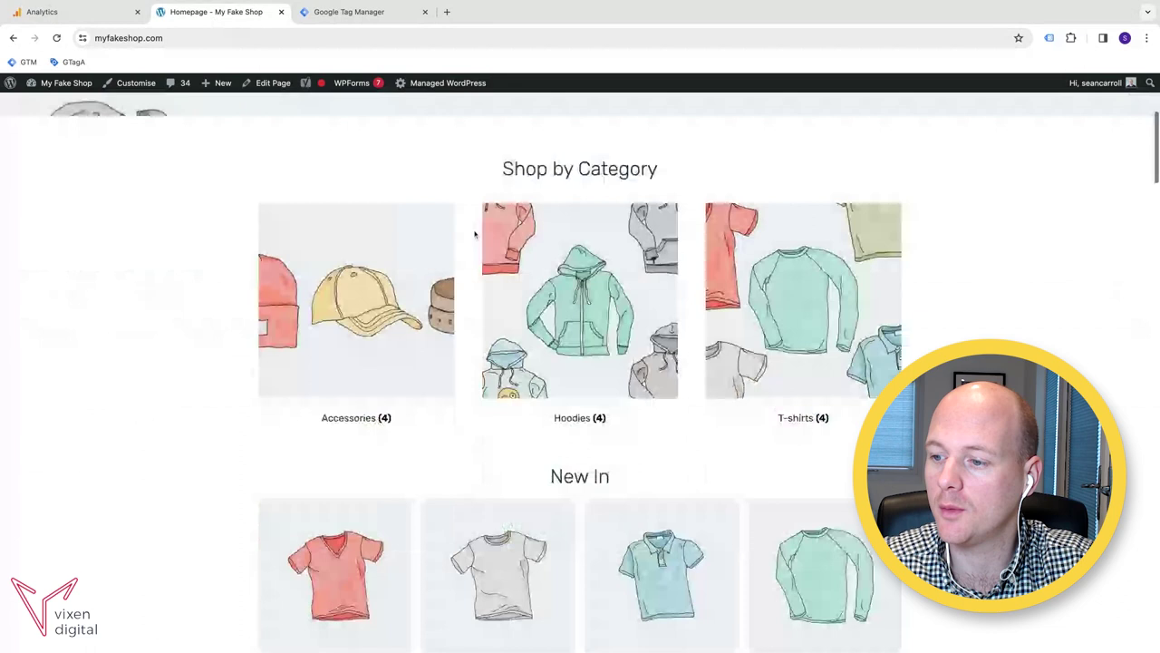
{"action": "scroll", "coordinate": [474, 233], "scroll_direction": "down", "scroll_amount": 2}
{"action": "scroll", "coordinate": [474, 234], "scroll_direction": "up", "scroll_amount": 5}
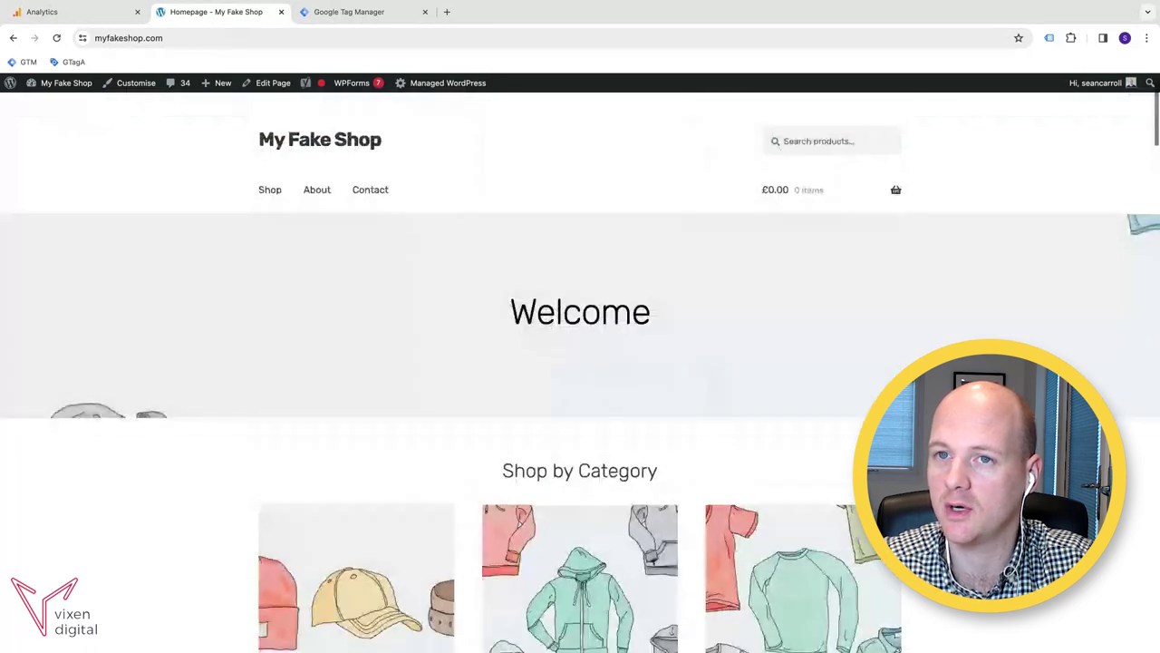
Locate the email link on the shop's Contact page, then go back to the GTM tags list.
{"action": "left_click", "coordinate": [371, 189]}
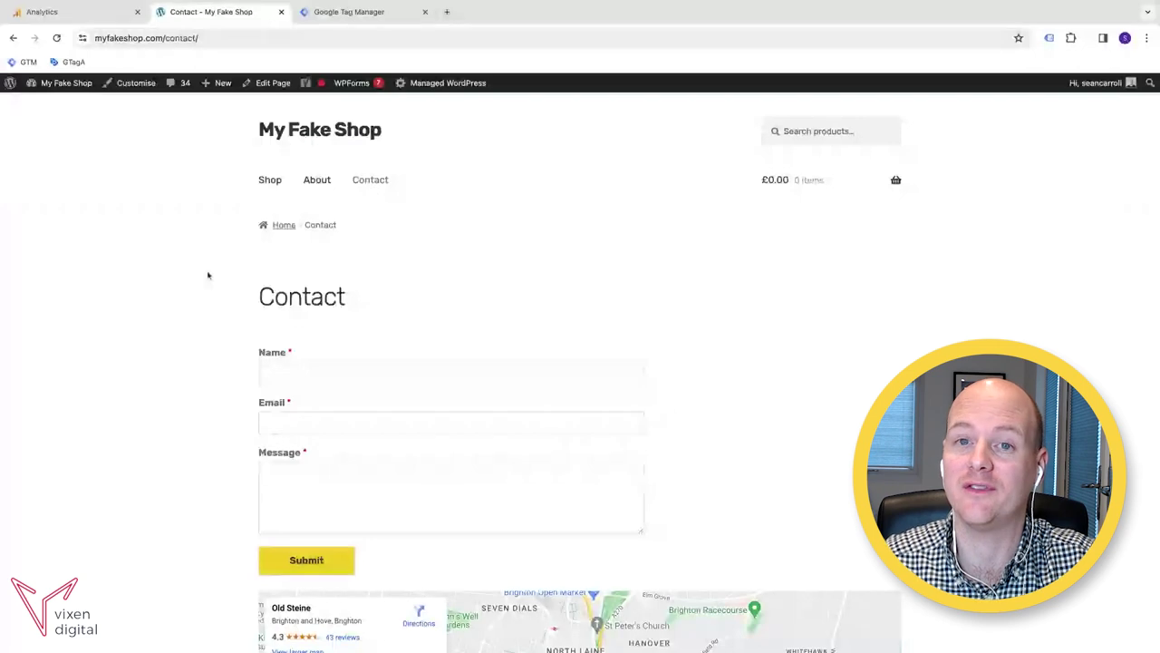
{"action": "scroll", "coordinate": [208, 276], "scroll_direction": "down", "scroll_amount": 5}
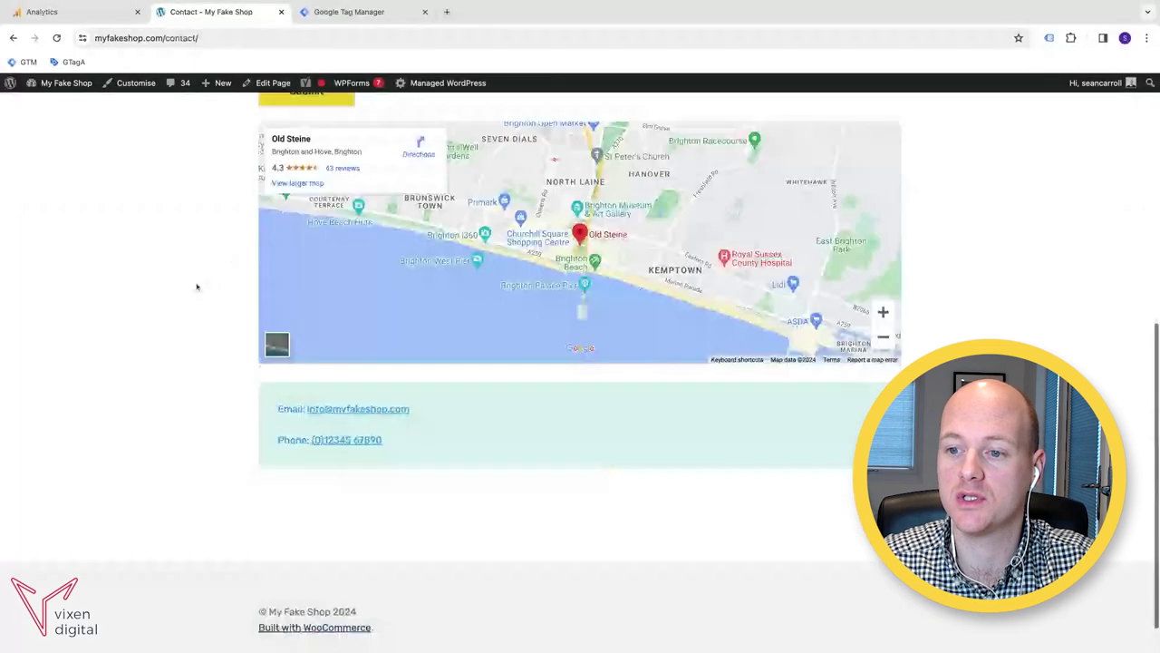
{"action": "scroll", "coordinate": [197, 287], "scroll_direction": "down", "scroll_amount": 1}
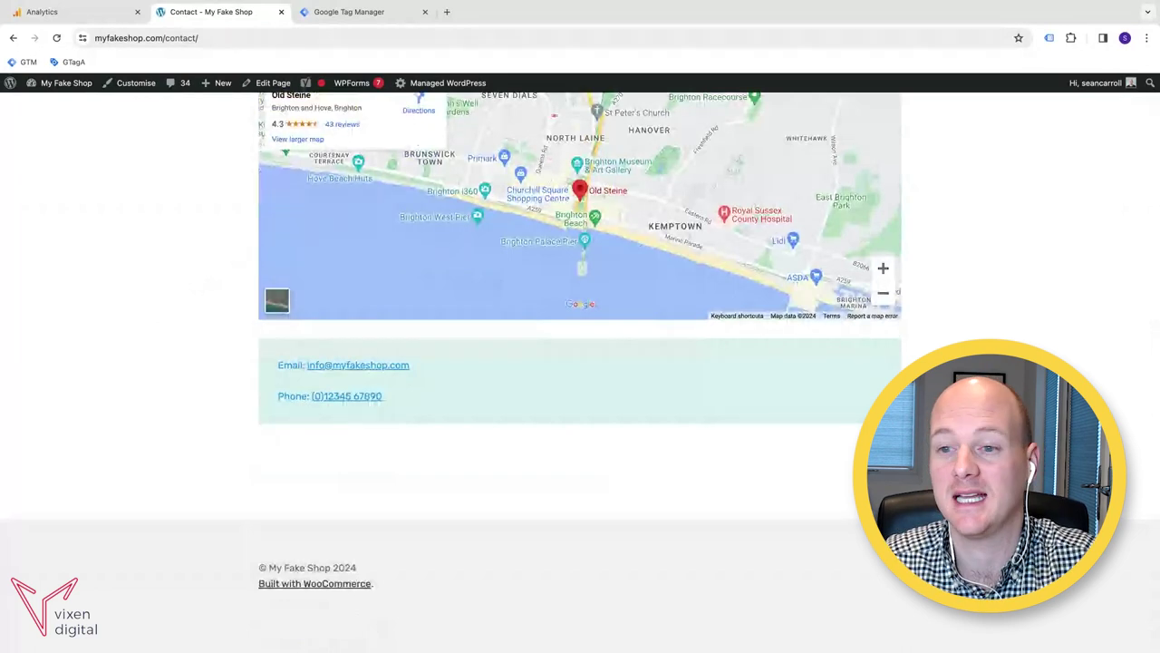
{"action": "scroll", "coordinate": [202, 298], "scroll_direction": "up", "scroll_amount": 1}
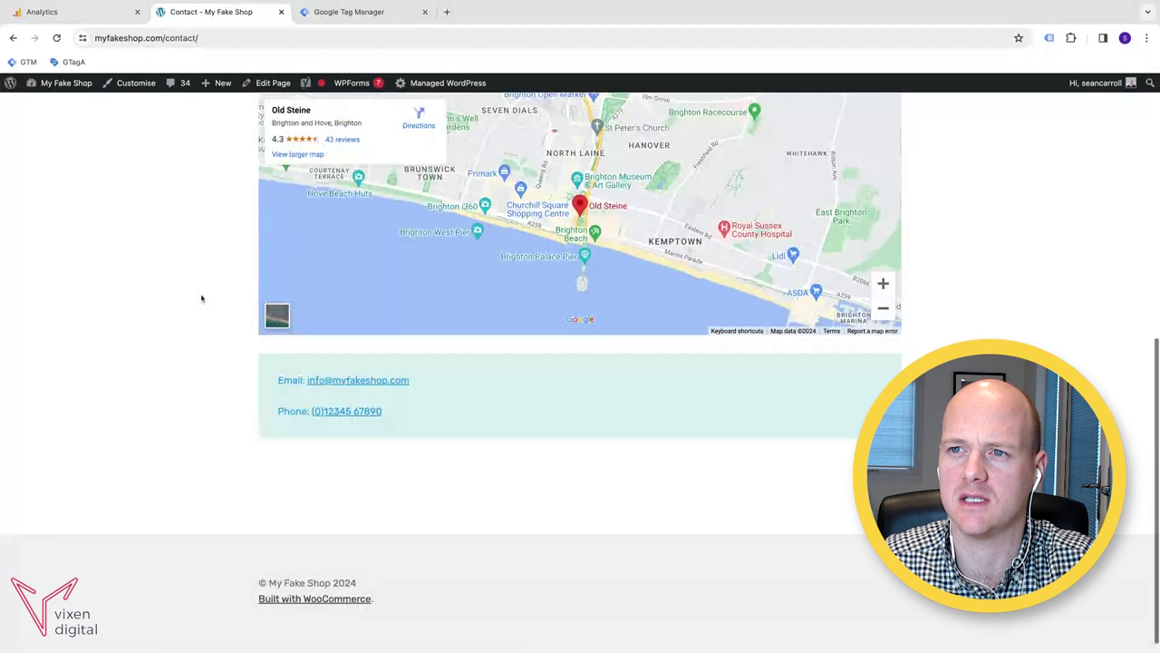
{"action": "scroll", "coordinate": [202, 295], "scroll_direction": "up", "scroll_amount": 4}
{"action": "scroll", "coordinate": [202, 296], "scroll_direction": "down", "scroll_amount": 5}
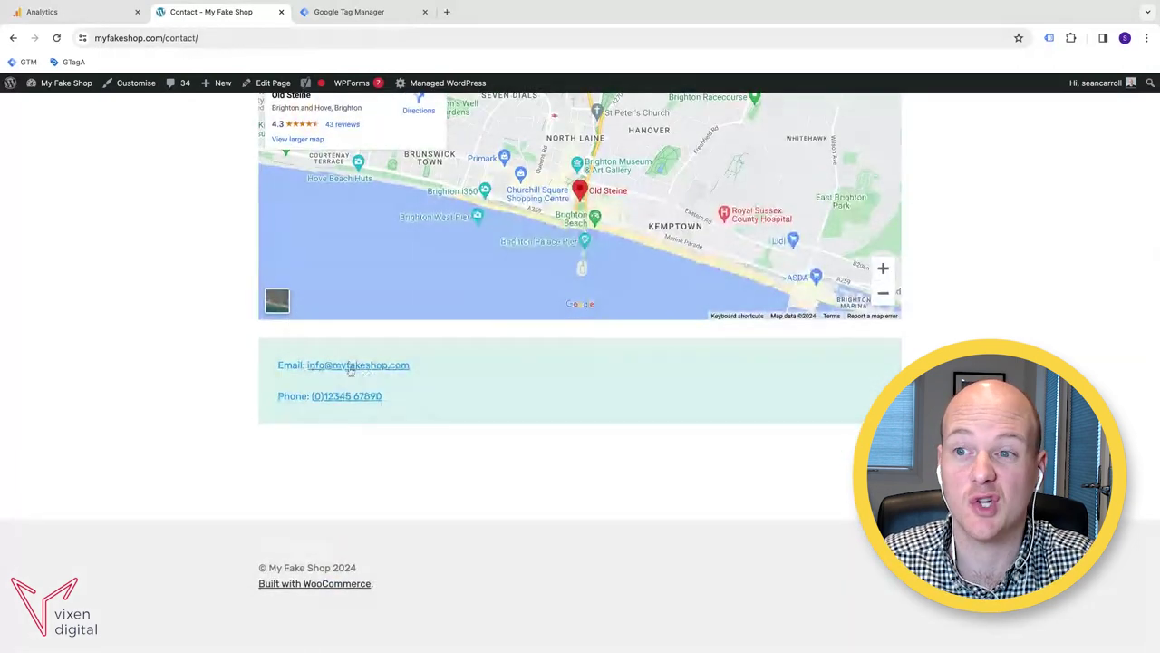
{"action": "scroll", "coordinate": [276, 367], "scroll_direction": "up", "scroll_amount": 8}
{"action": "scroll", "coordinate": [276, 367], "scroll_direction": "down", "scroll_amount": 8}
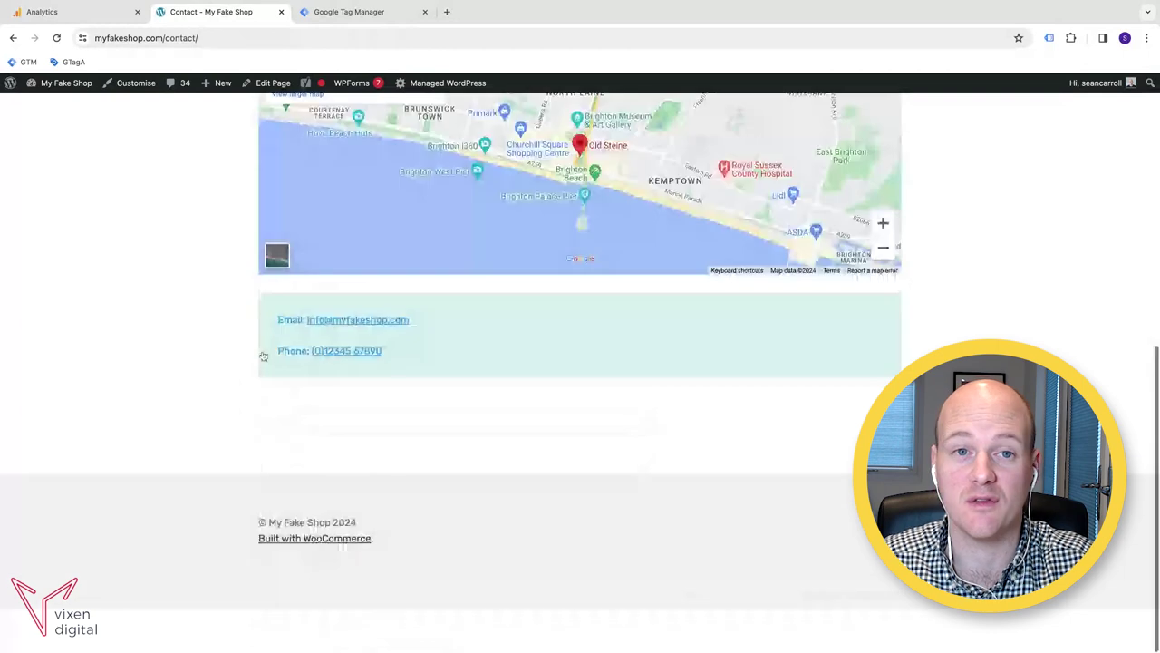
{"action": "scroll", "coordinate": [263, 356], "scroll_direction": "up", "scroll_amount": 8}
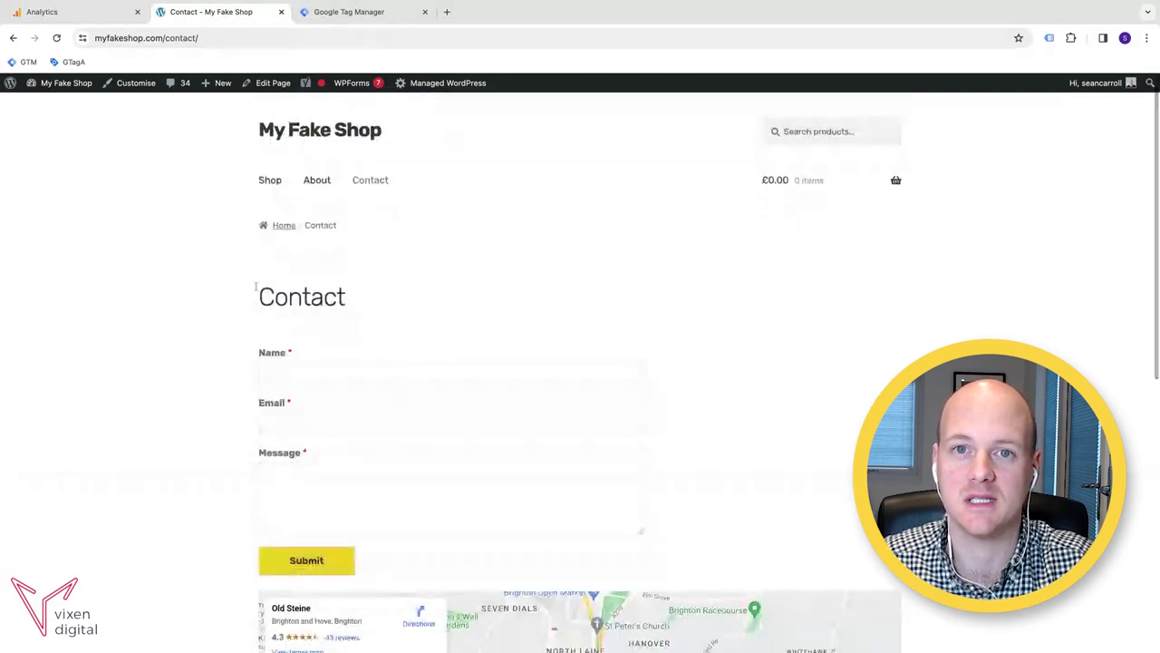
{"action": "scroll", "coordinate": [217, 240], "scroll_direction": "down", "scroll_amount": 2}
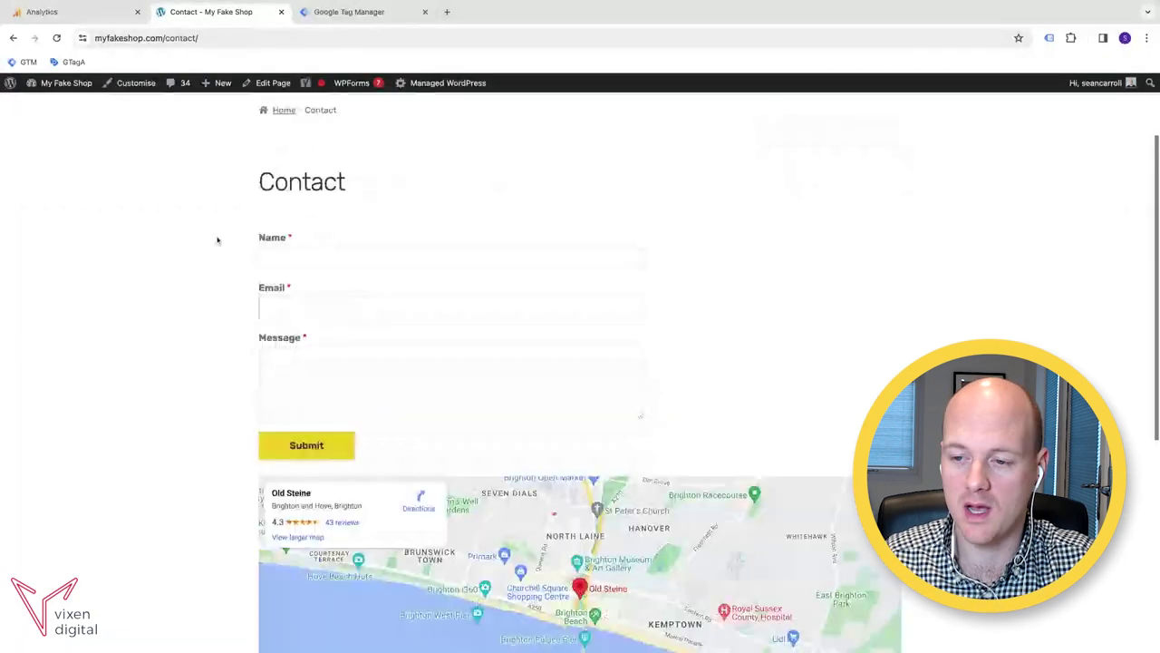
{"action": "scroll", "coordinate": [218, 240], "scroll_direction": "down", "scroll_amount": 1}
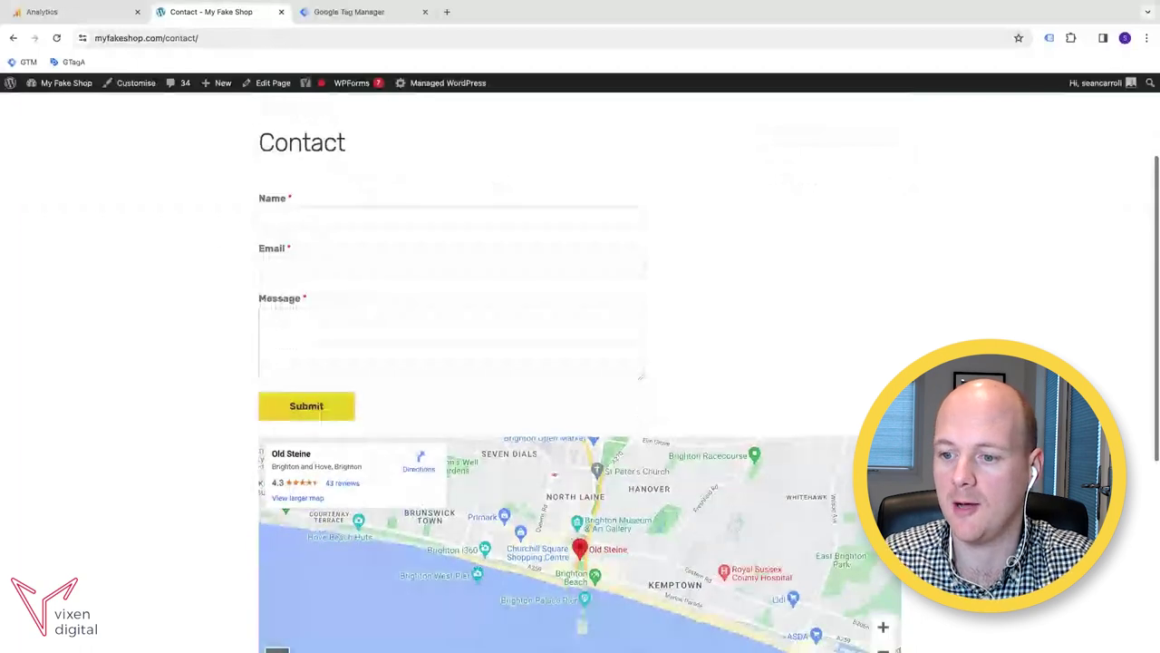
{"action": "scroll", "coordinate": [214, 304], "scroll_direction": "down", "scroll_amount": 3}
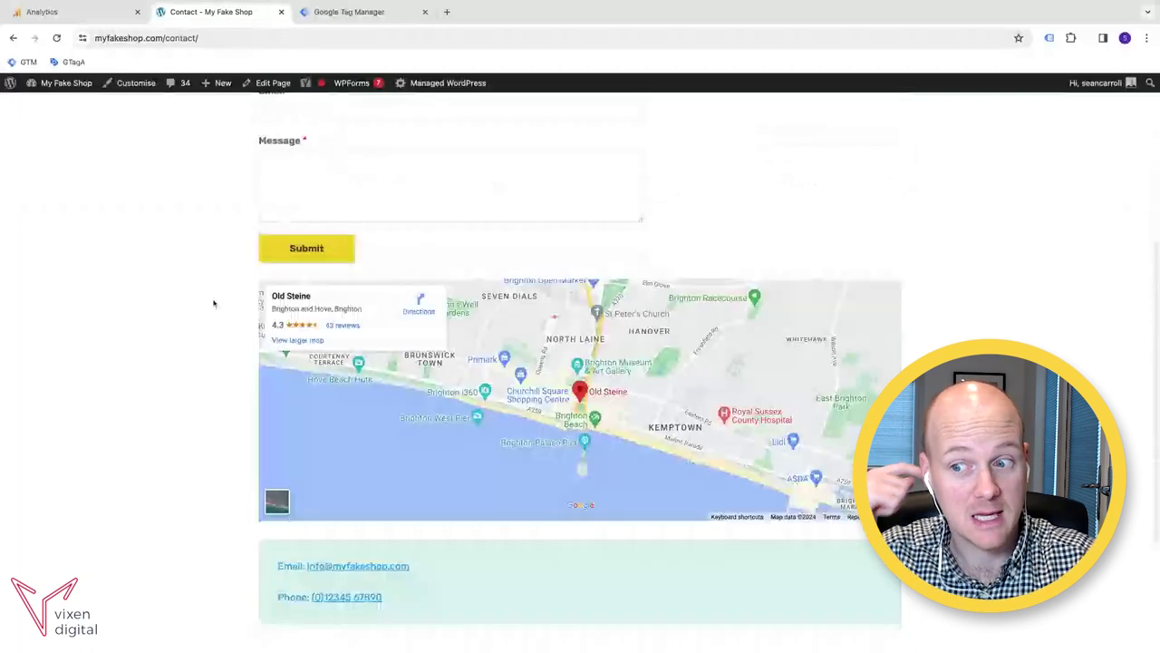
{"action": "scroll", "coordinate": [226, 314], "scroll_direction": "down", "scroll_amount": 2}
{"action": "mouse_move", "coordinate": [315, 91]}
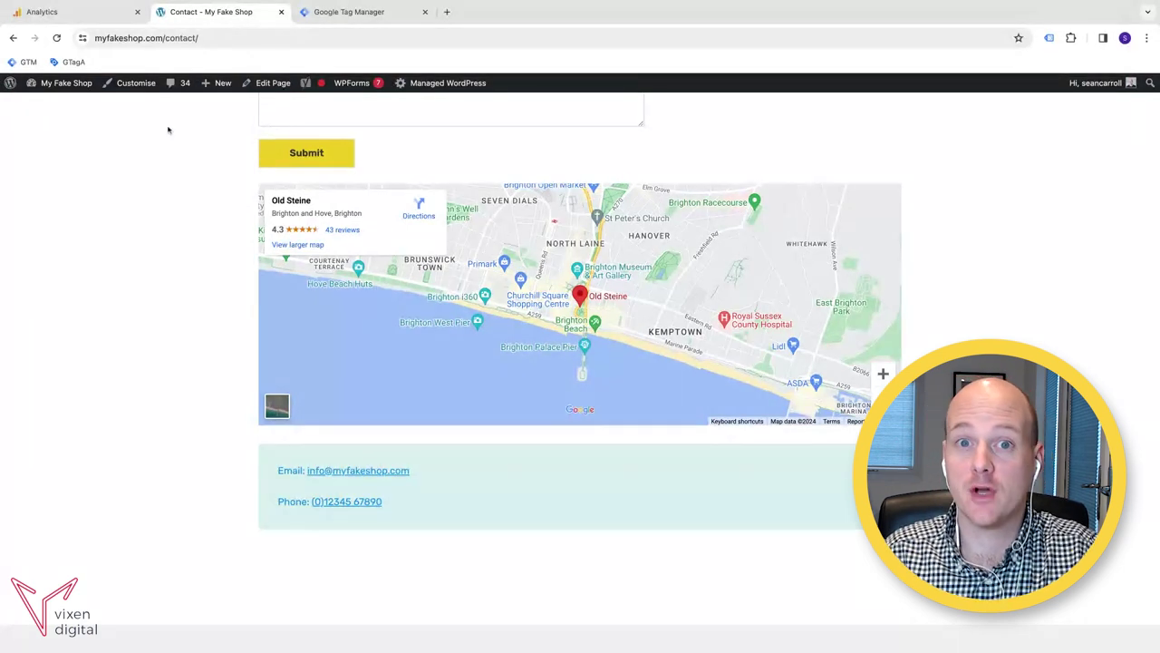
{"action": "left_click", "coordinate": [339, 15]}
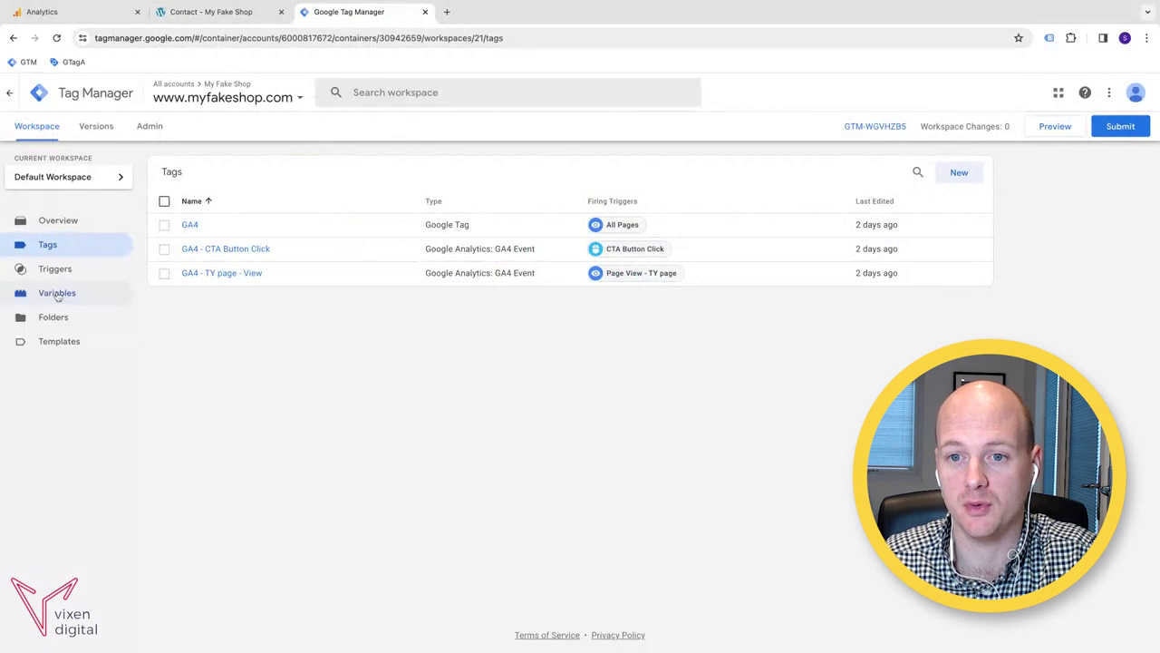
Confirm in the Variables page's Configure panel that the built-in Clicks variables are already checked.
{"action": "left_click", "coordinate": [57, 294]}
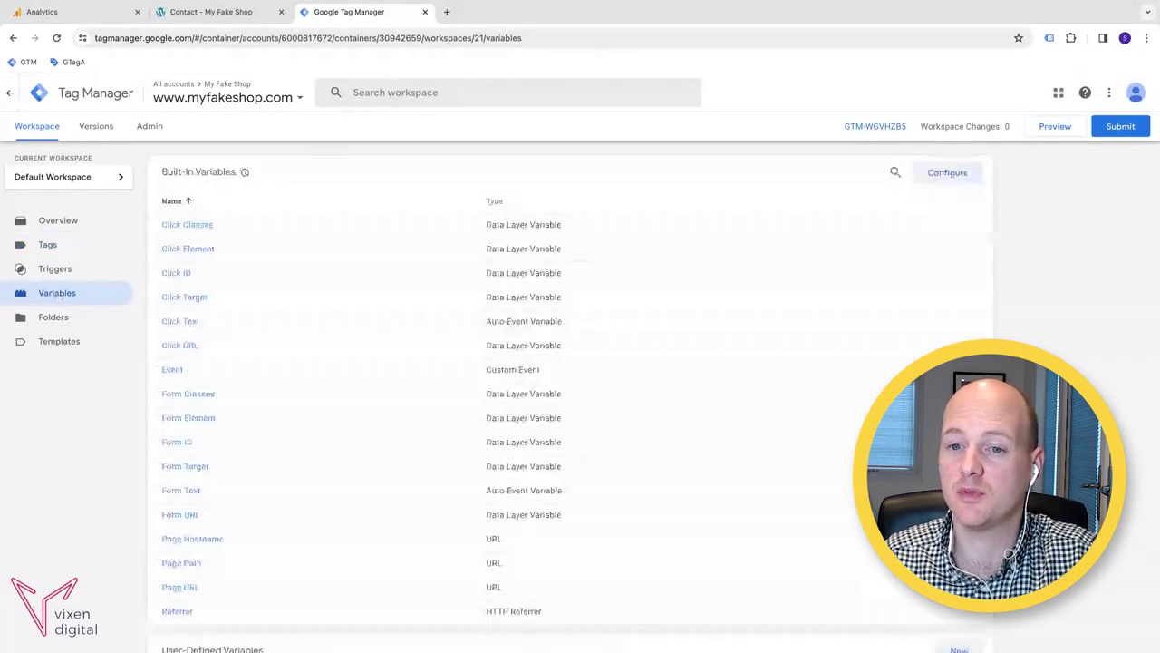
{"action": "left_click", "coordinate": [925, 172]}
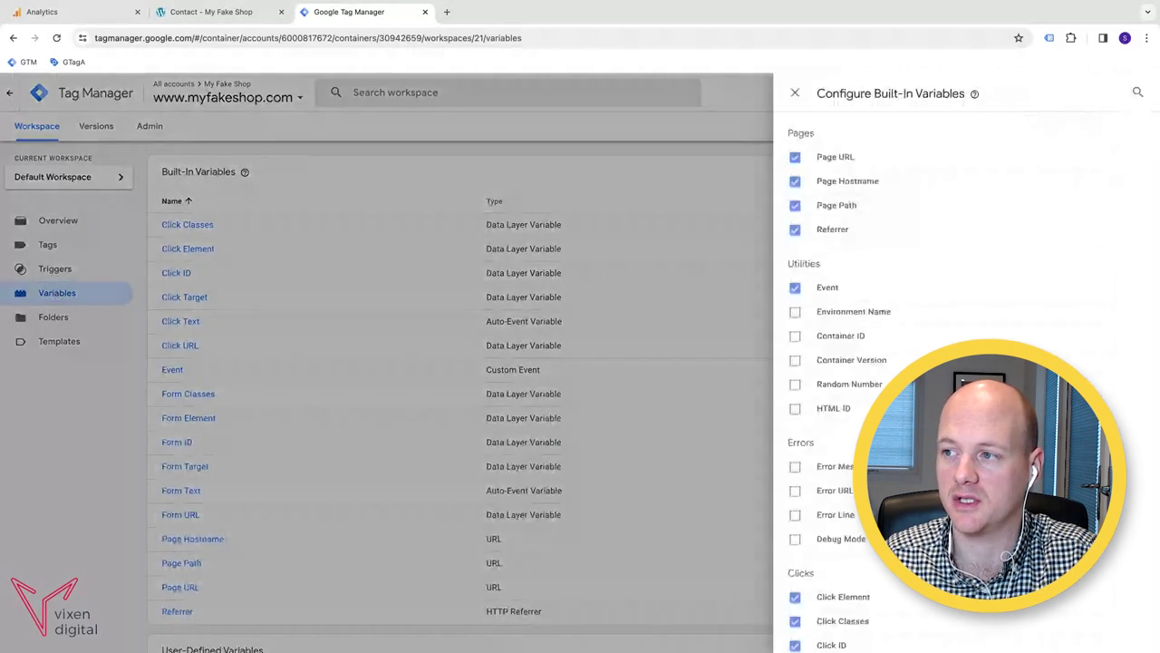
{"action": "scroll", "coordinate": [889, 268], "scroll_direction": "down", "scroll_amount": 3}
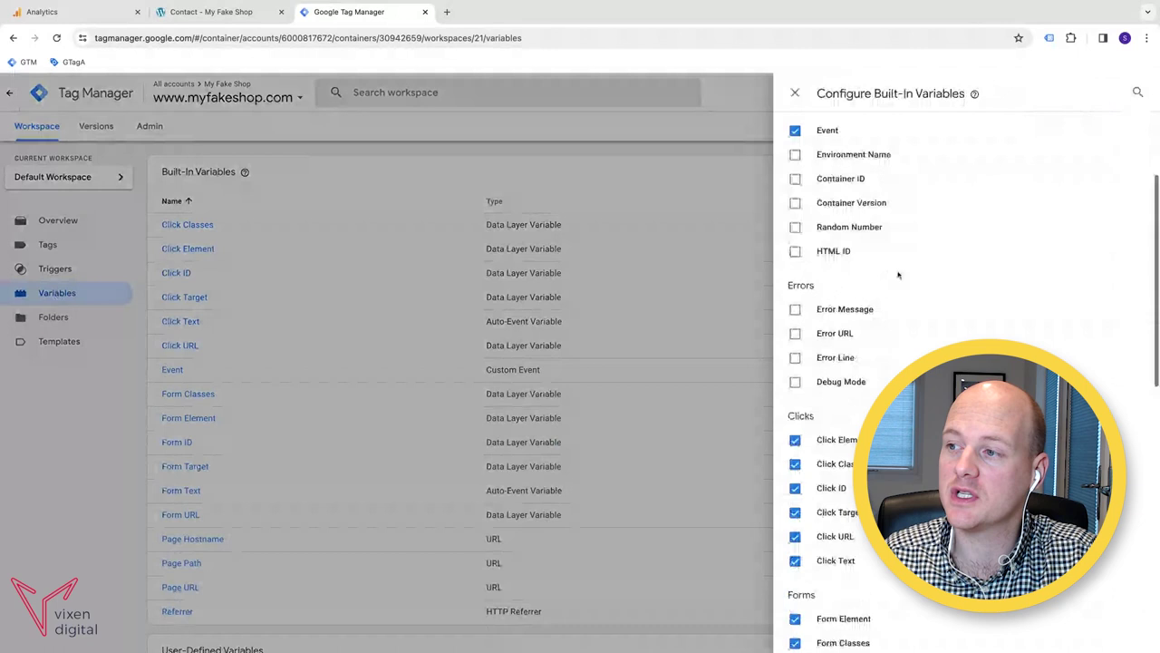
{"action": "scroll", "coordinate": [898, 274], "scroll_direction": "down", "scroll_amount": 3}
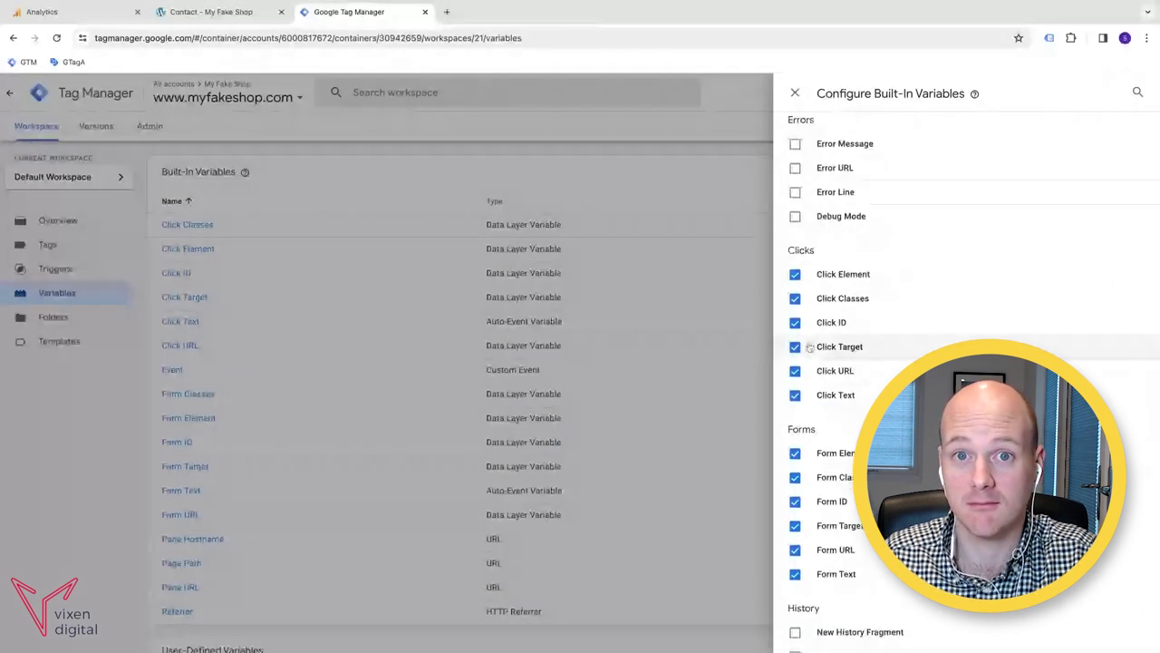
{"action": "scroll", "coordinate": [801, 398], "scroll_direction": "down", "scroll_amount": 1}
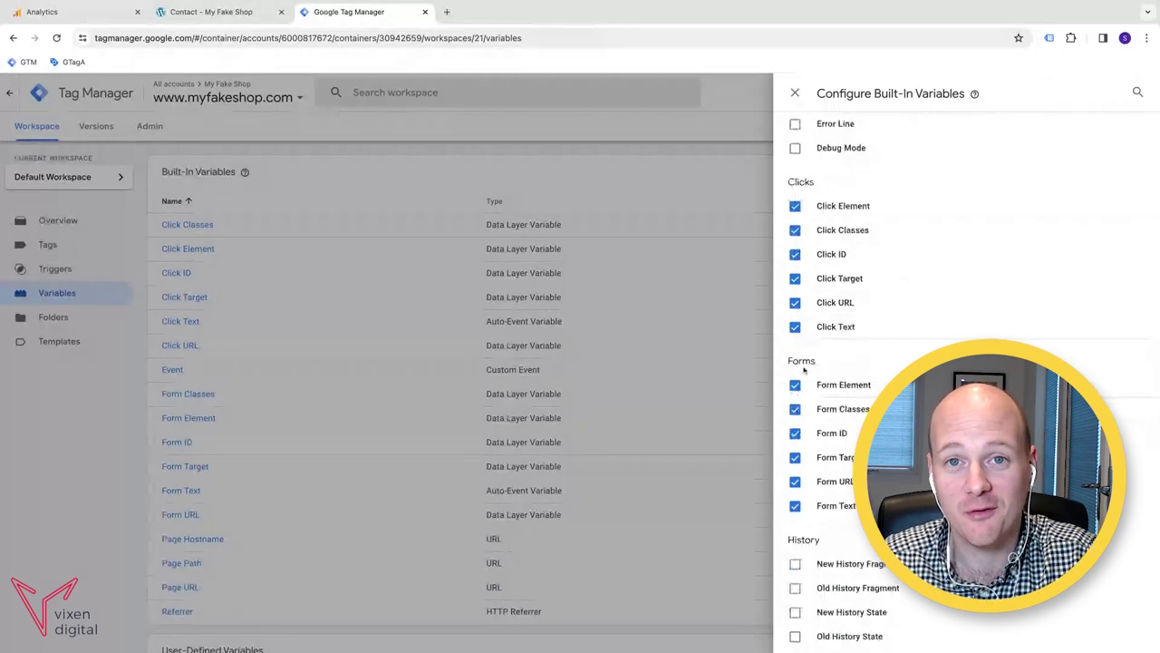
{"action": "scroll", "coordinate": [823, 404], "scroll_direction": "up", "scroll_amount": 6}
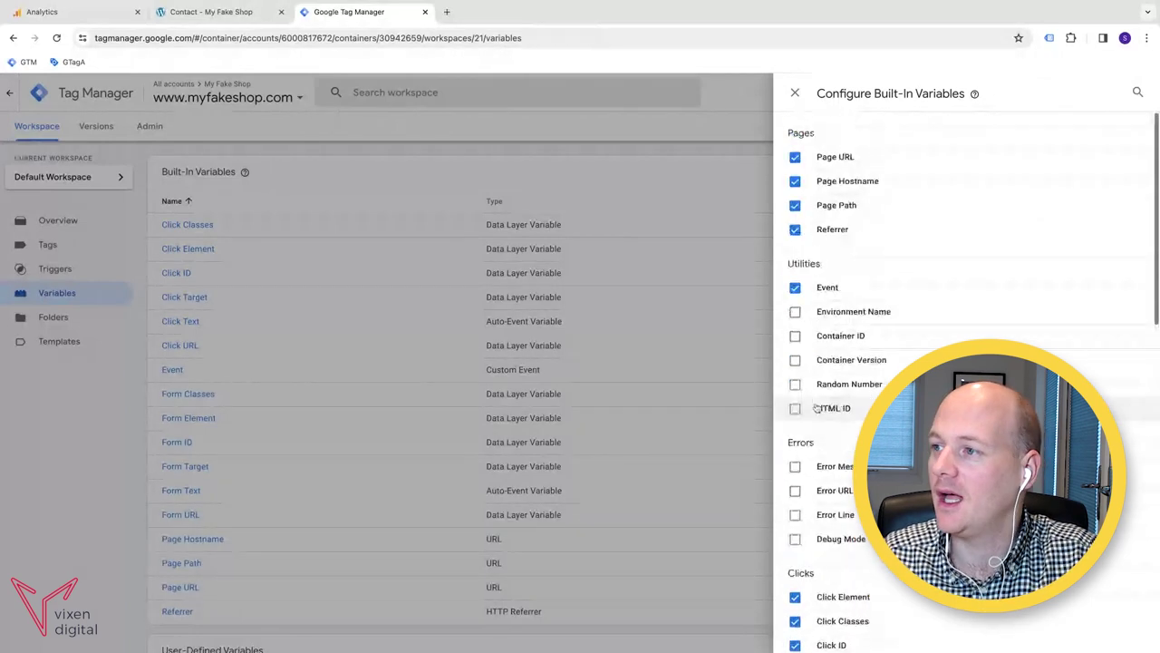
{"action": "left_click", "coordinate": [796, 94]}
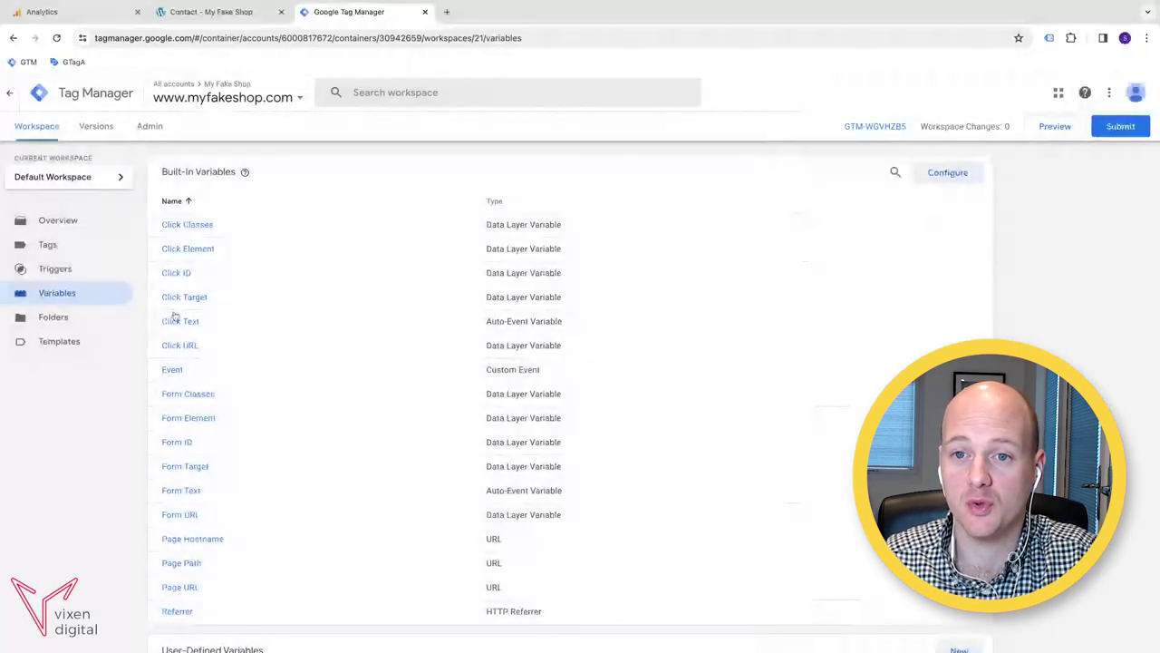
Keep the 'Clicks - all clicks' trigger as Click - All Elements on All Clicks and save it.
{"action": "left_click", "coordinate": [57, 270]}
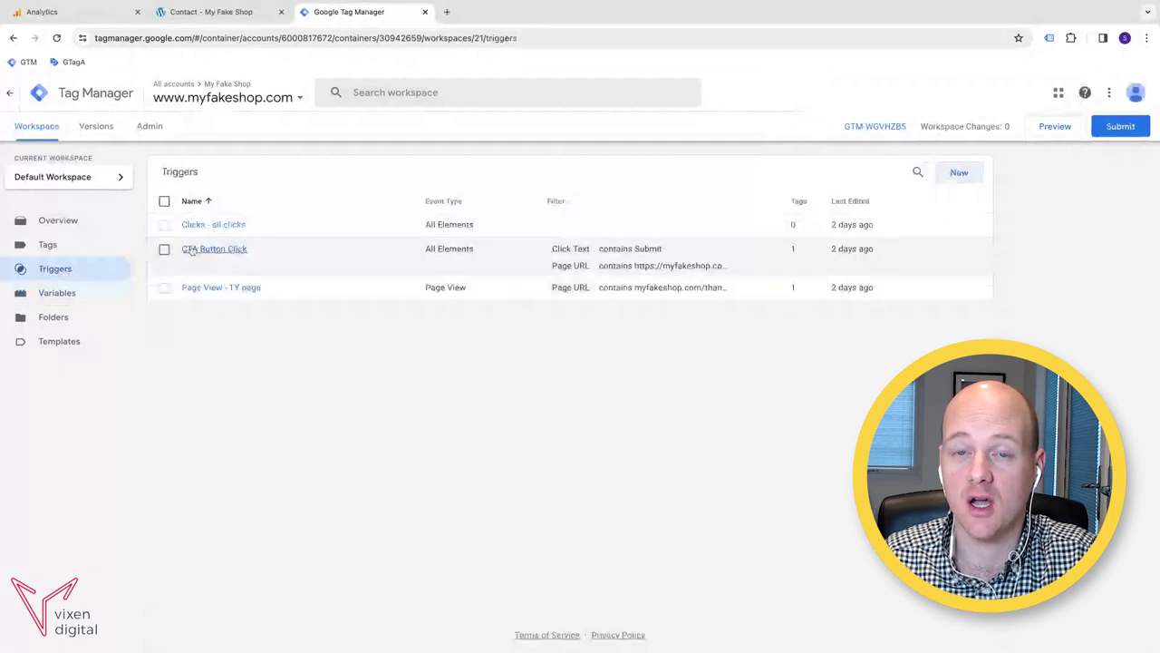
{"action": "left_click", "coordinate": [226, 226]}
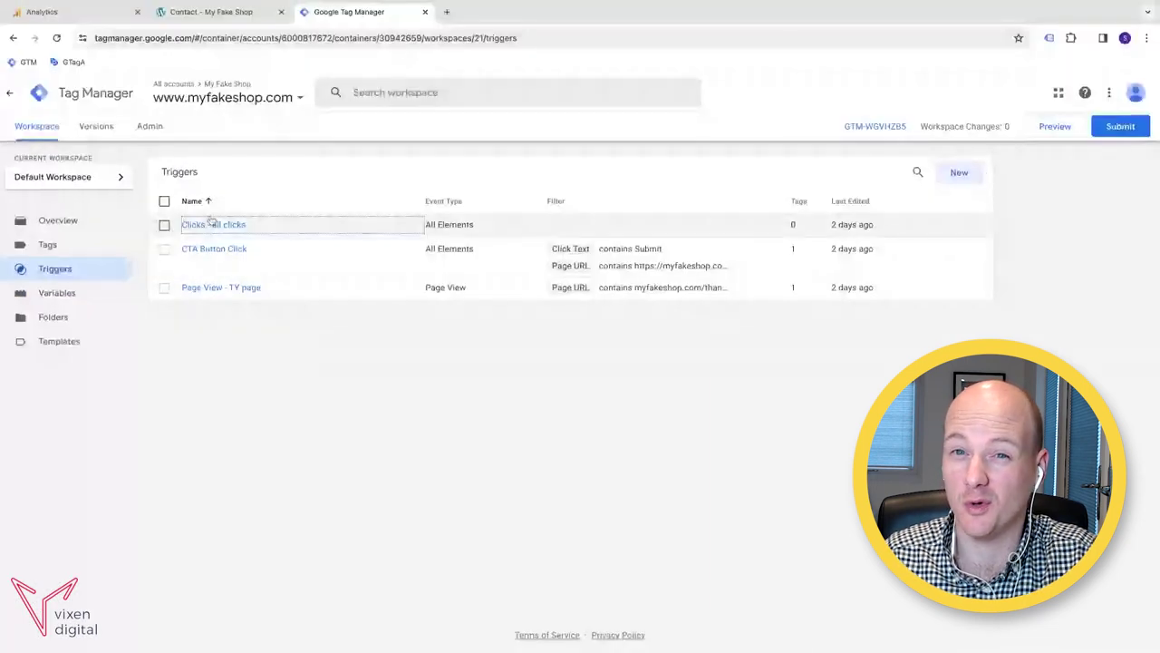
{"action": "left_click", "coordinate": [211, 223]}
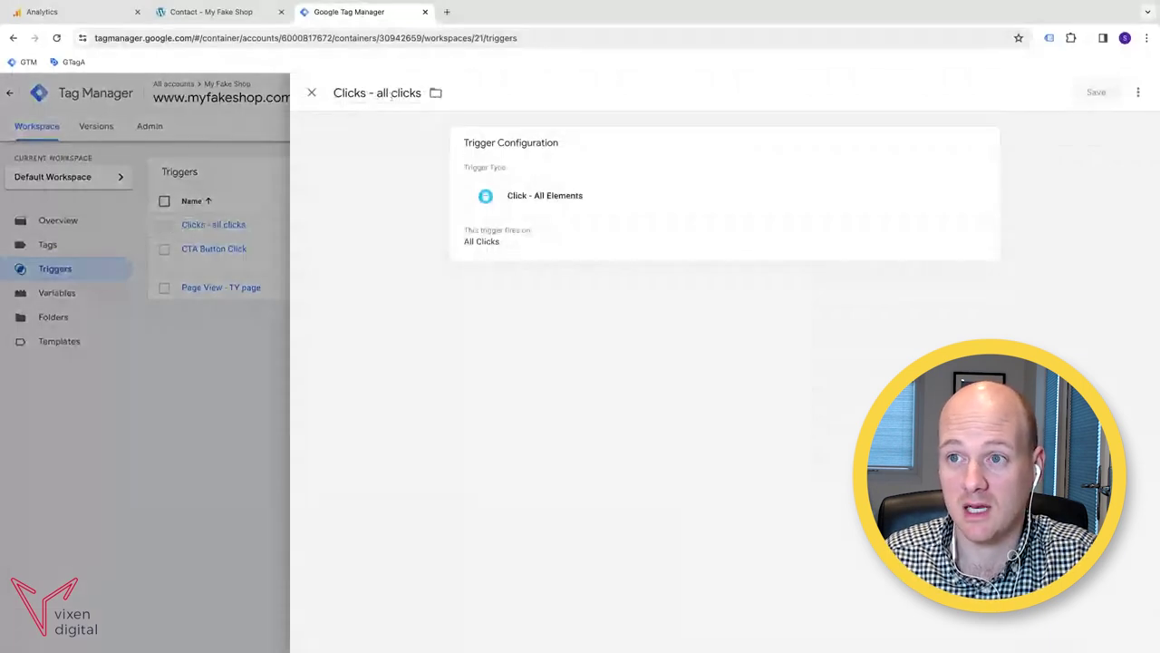
{"action": "left_click", "coordinate": [564, 184]}
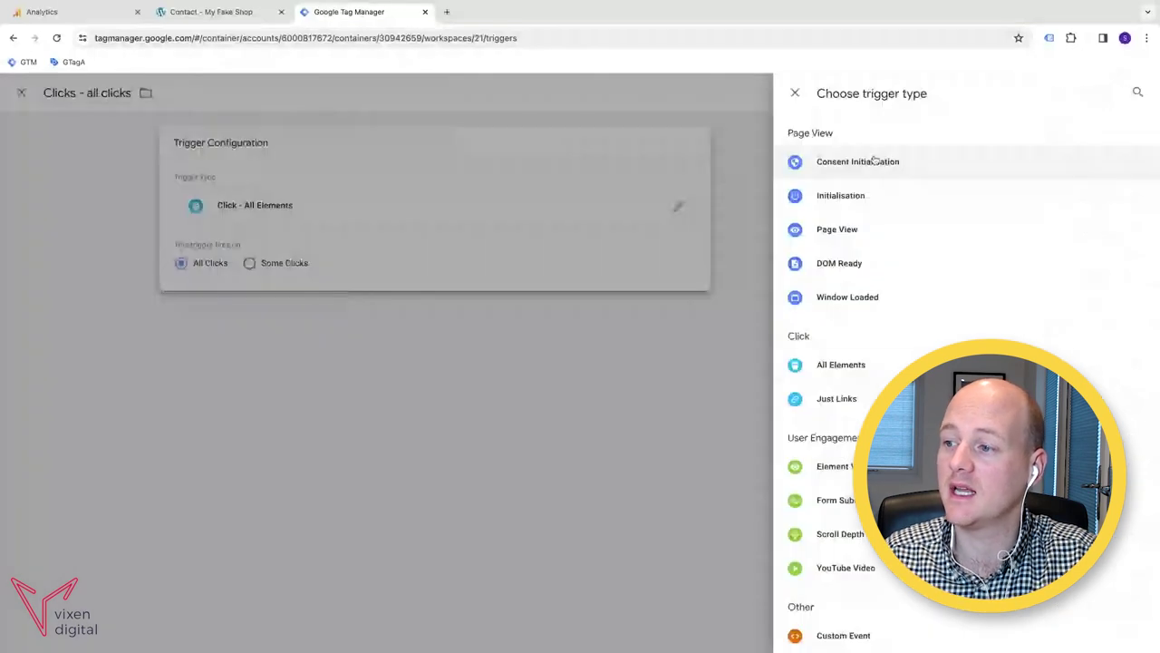
{"action": "left_click", "coordinate": [841, 364]}
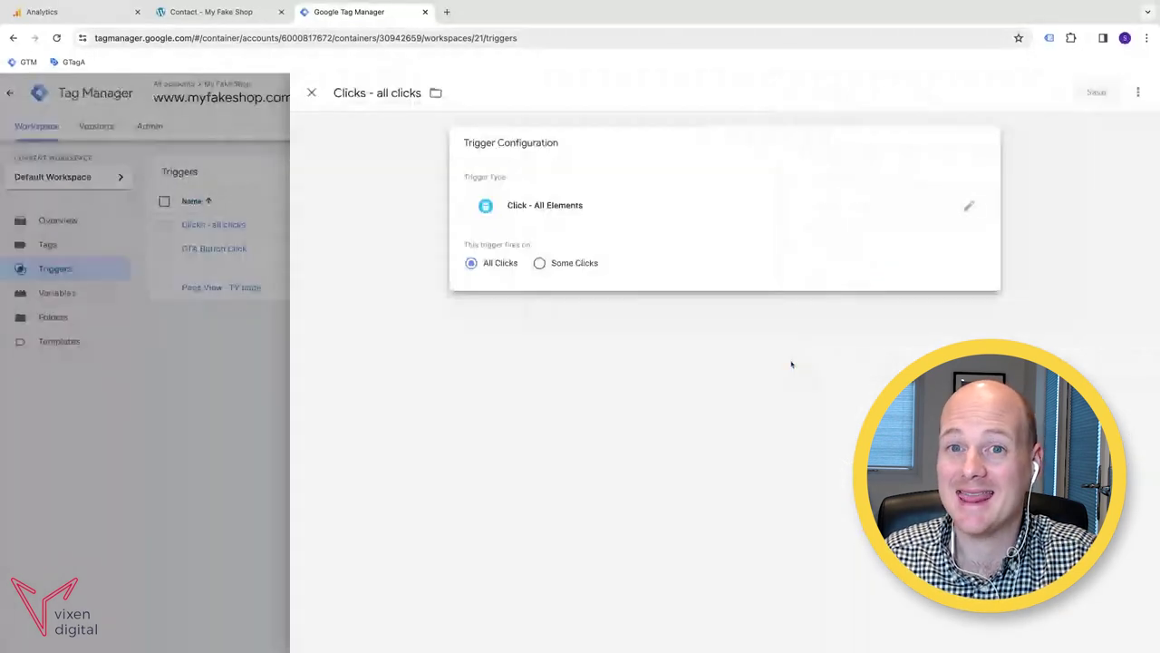
{"action": "left_click", "coordinate": [1061, 128]}
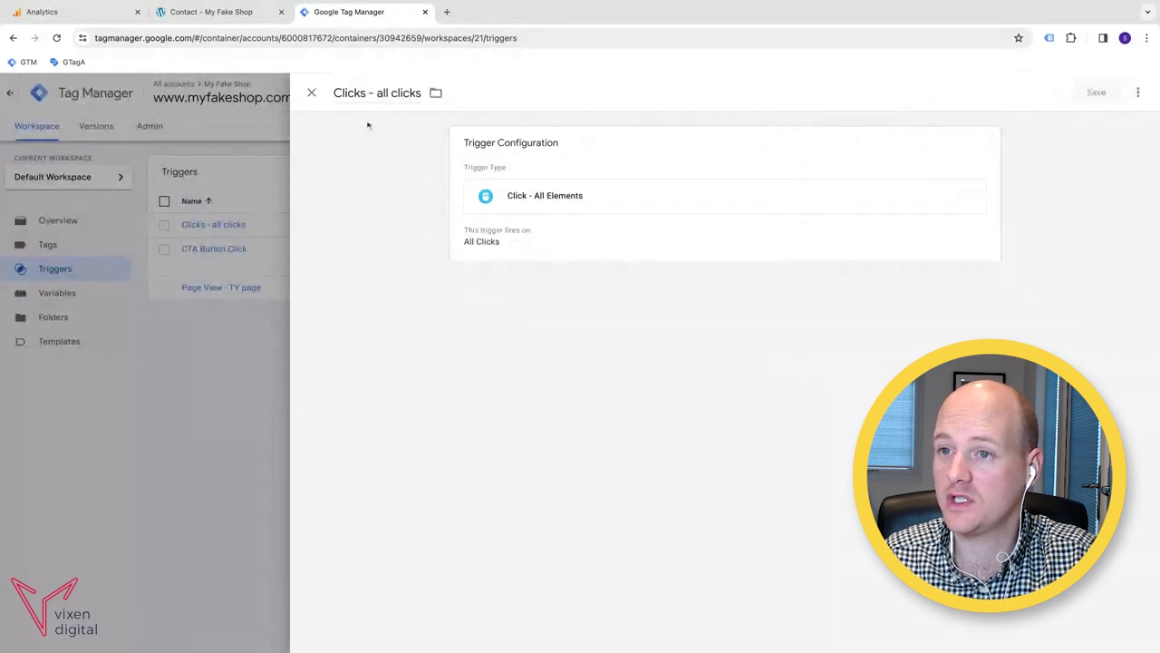
{"action": "left_click", "coordinate": [310, 93]}
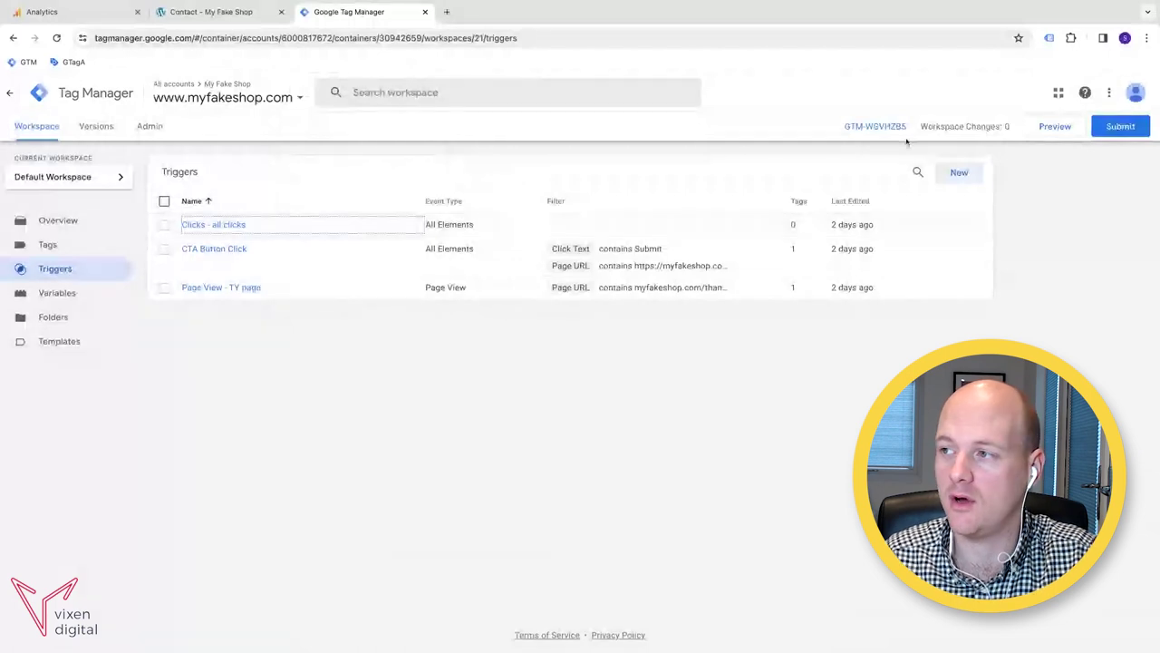
{"action": "left_click", "coordinate": [1048, 126]}
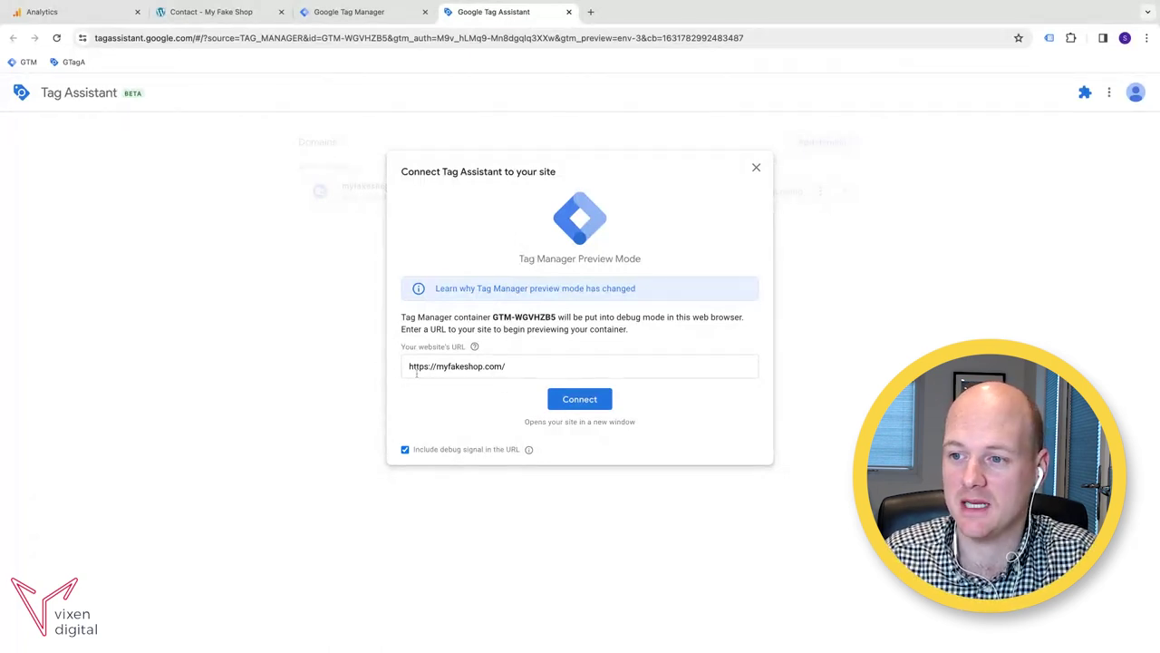
{"action": "left_click", "coordinate": [590, 406]}
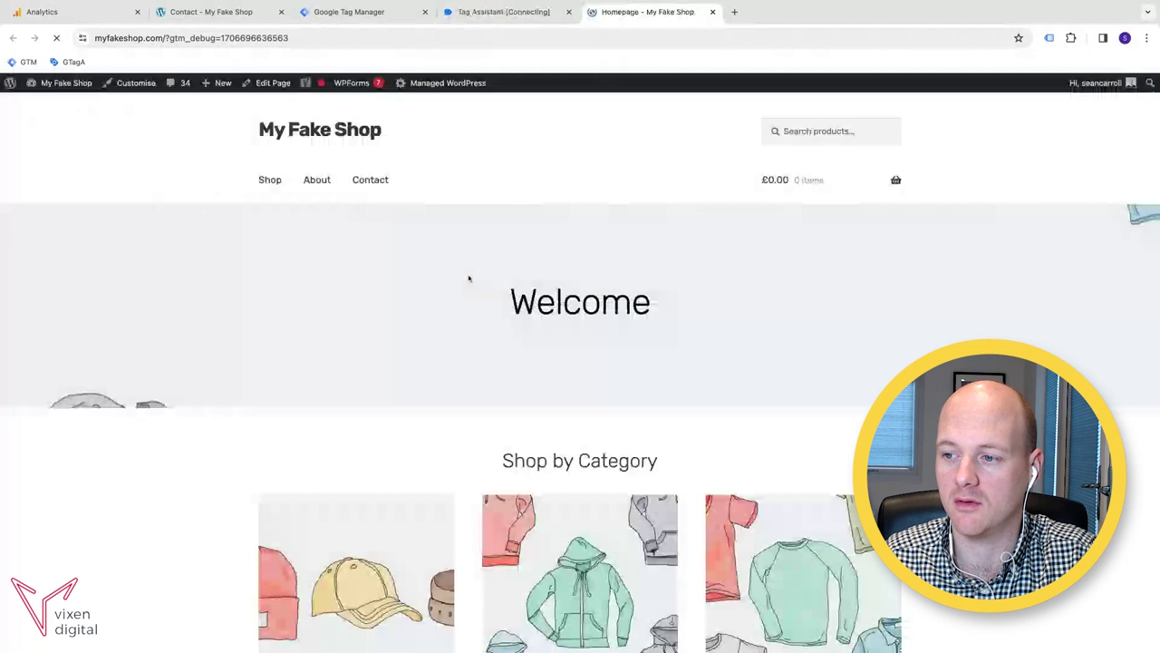
Click the email link on the shop's Contact page, then continue to the Tag Assistant summary.
{"action": "left_click", "coordinate": [374, 181]}
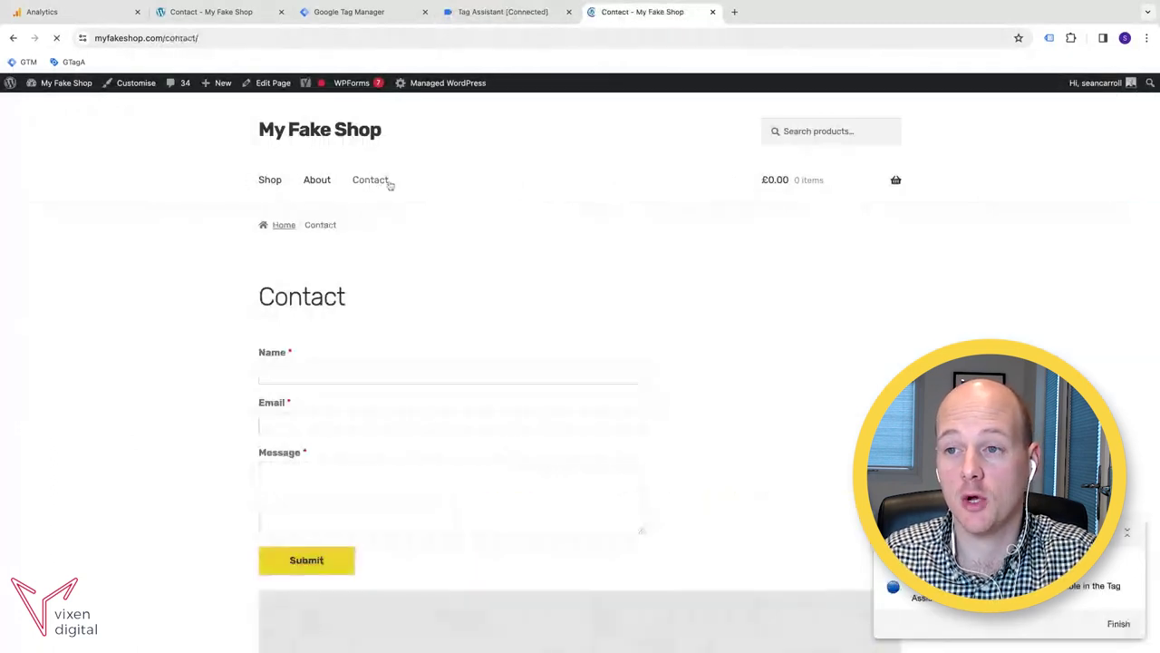
{"action": "scroll", "coordinate": [212, 233], "scroll_direction": "down", "scroll_amount": 2}
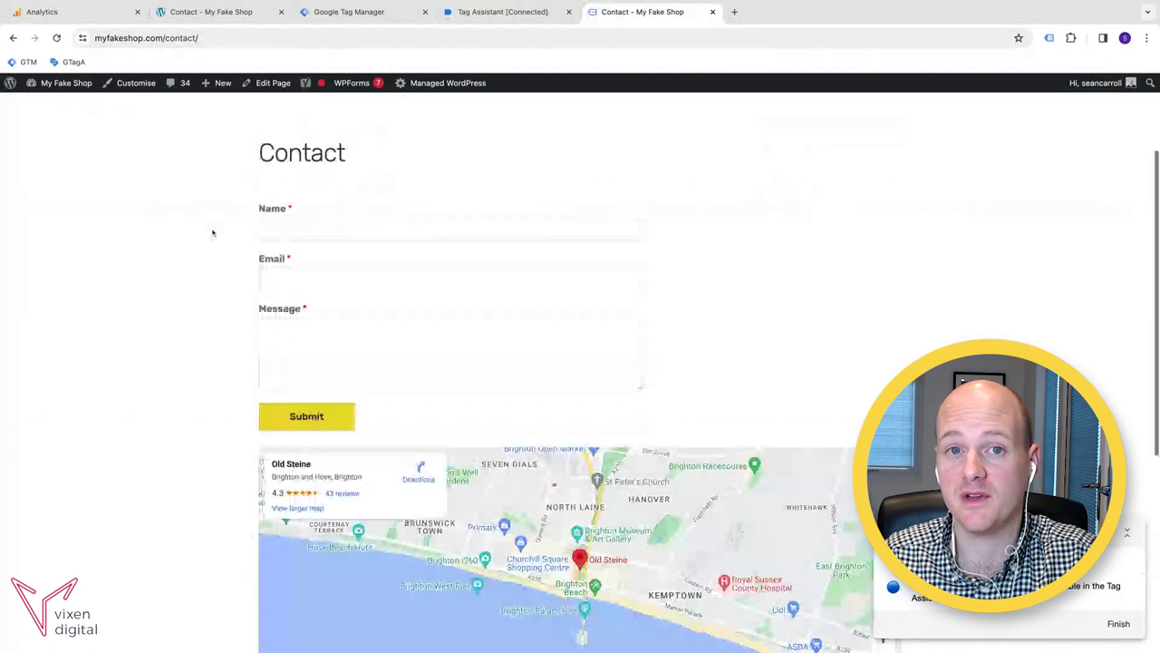
{"action": "scroll", "coordinate": [215, 232], "scroll_direction": "down", "scroll_amount": 4}
{"action": "scroll", "coordinate": [355, 374], "scroll_direction": "down", "scroll_amount": 1}
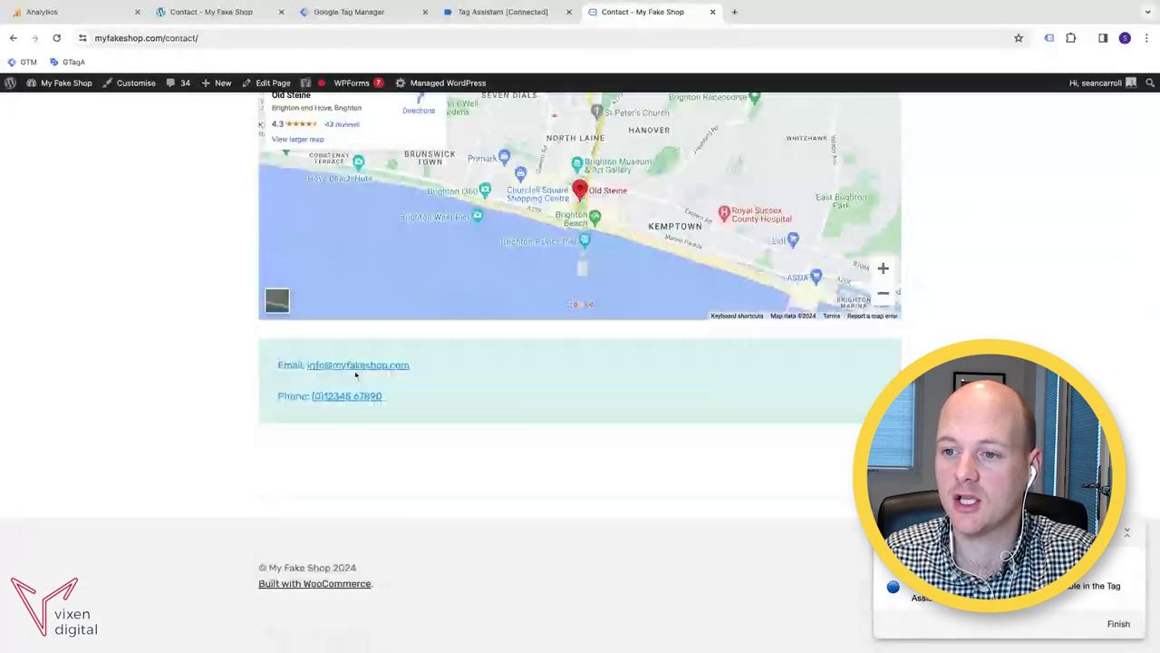
{"action": "left_click", "coordinate": [361, 370]}
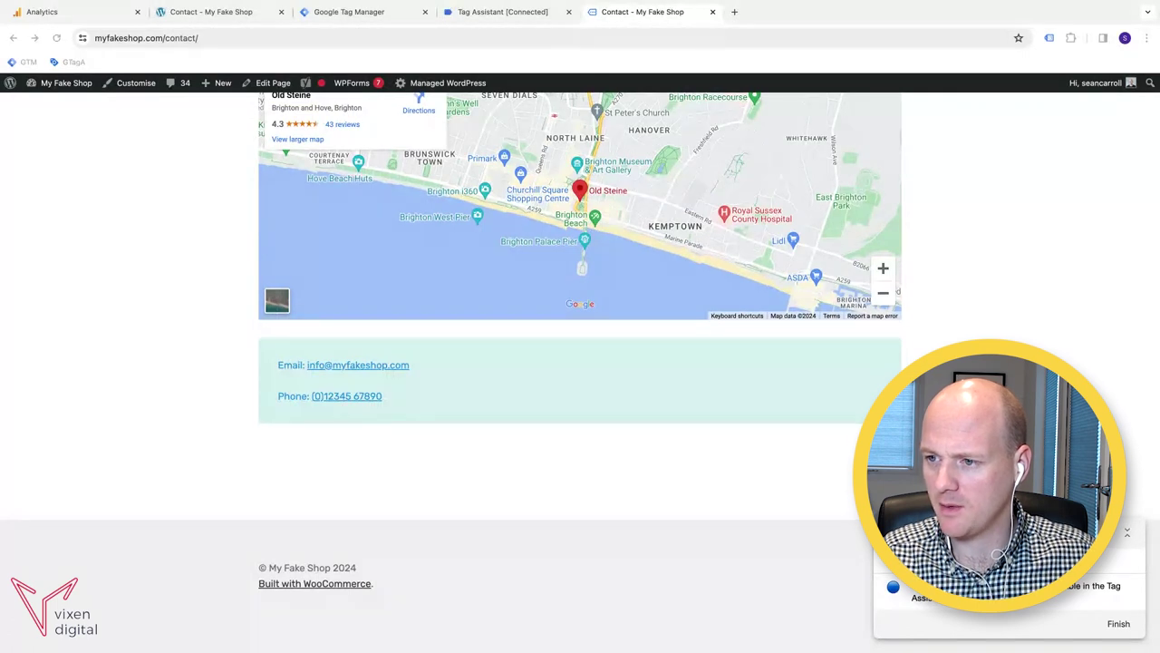
{"action": "scroll", "coordinate": [223, 295], "scroll_direction": "up", "scroll_amount": 6}
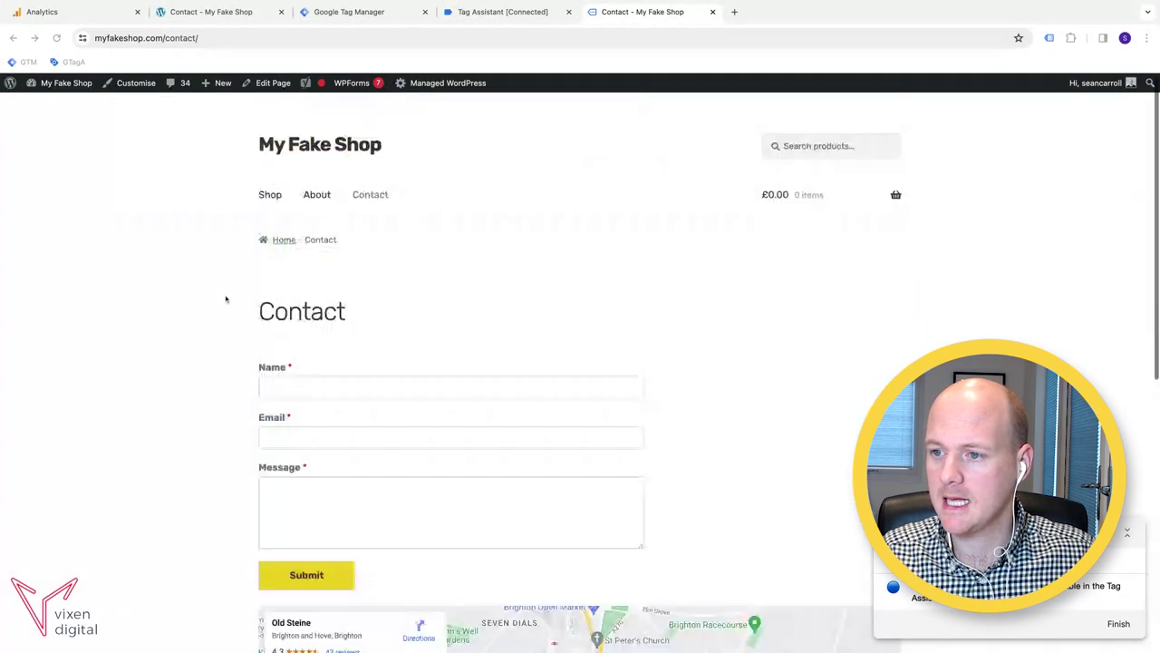
{"action": "left_click", "coordinate": [494, 13]}
{"action": "left_click", "coordinate": [594, 306]}
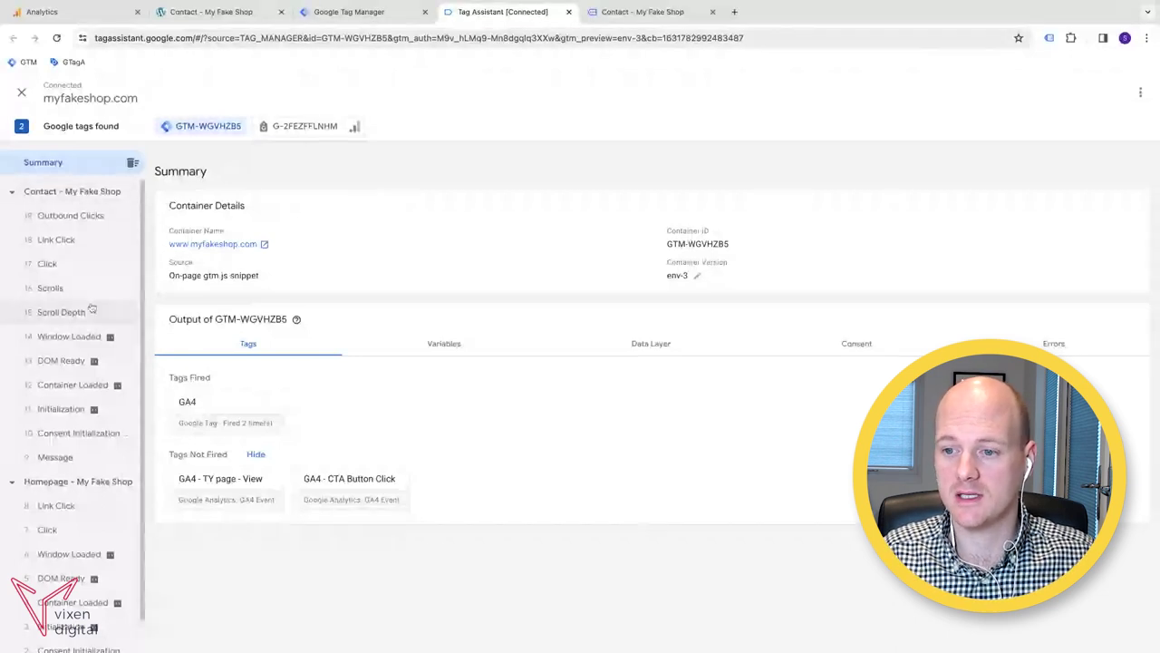
Compare Click Text, Click URL and Event variables between the Click and Link Click events.
{"action": "left_click", "coordinate": [64, 241]}
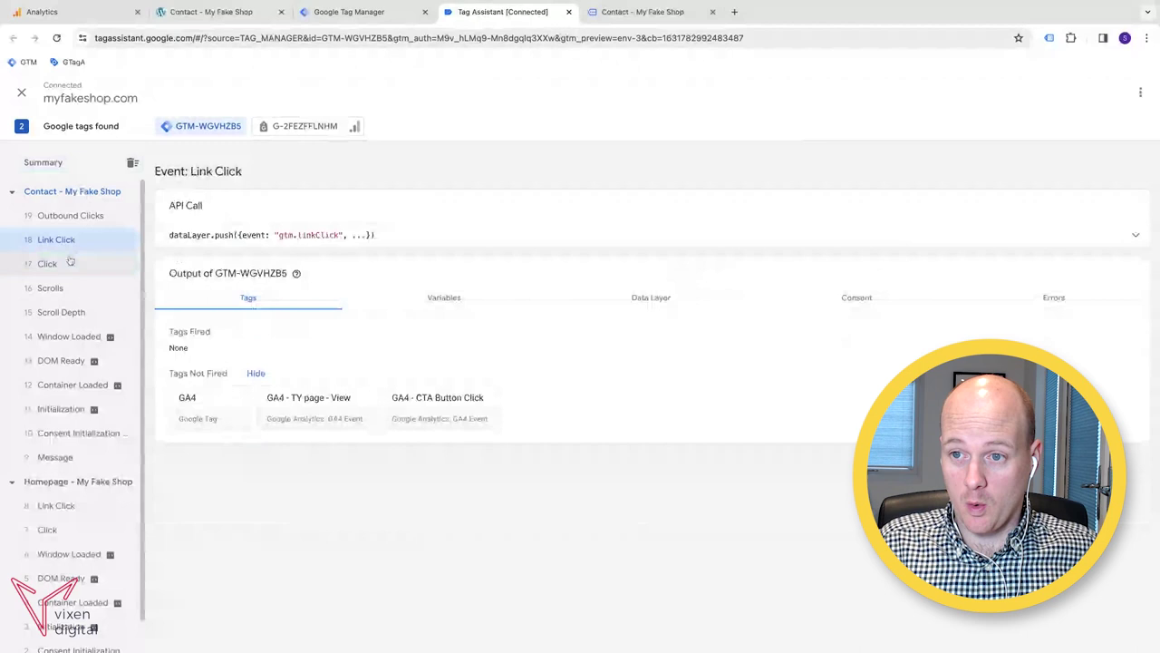
{"action": "left_click", "coordinate": [70, 263]}
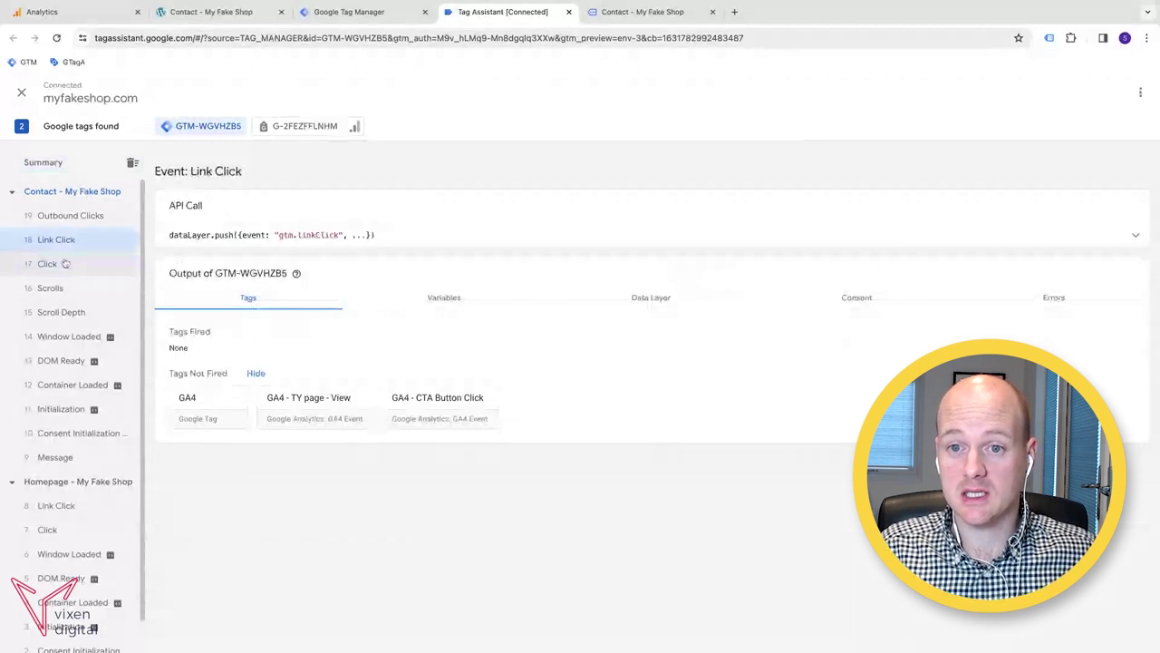
{"action": "left_click", "coordinate": [65, 262]}
{"action": "left_click", "coordinate": [444, 297]}
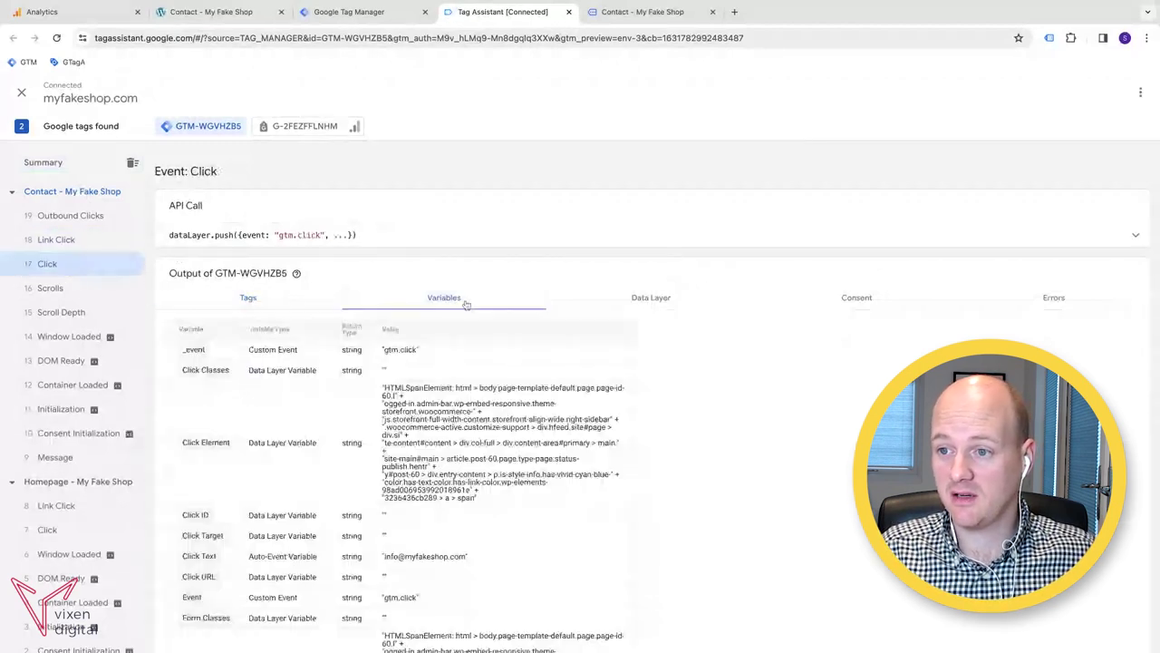
{"action": "scroll", "coordinate": [372, 430], "scroll_direction": "down", "scroll_amount": 2}
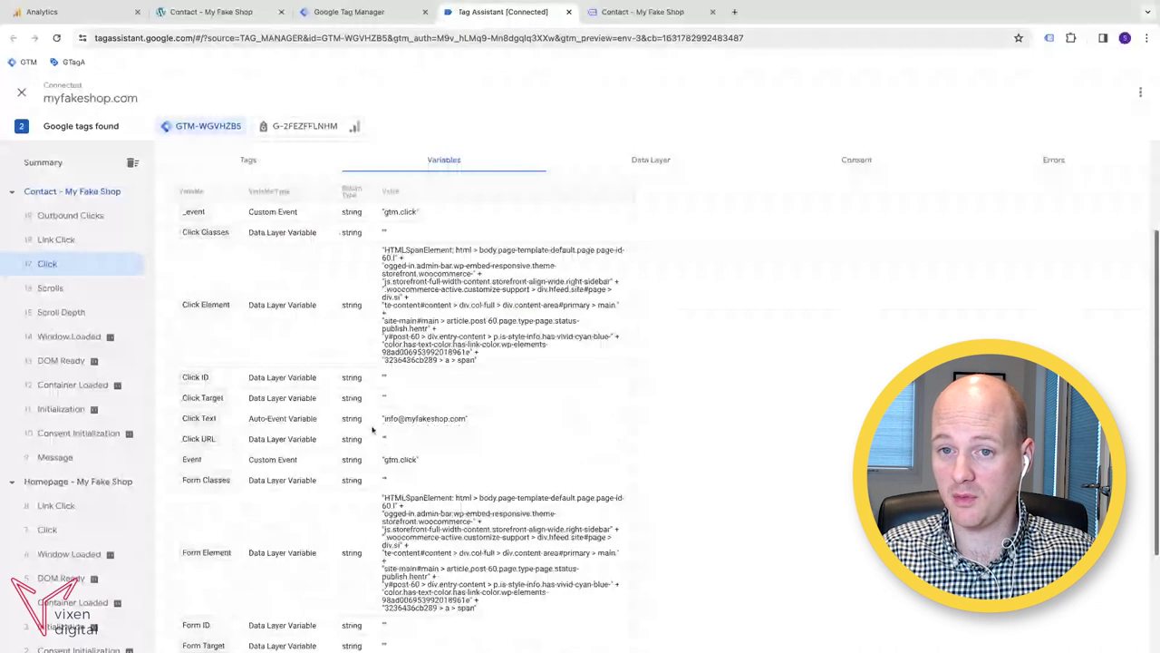
{"action": "scroll", "coordinate": [372, 430], "scroll_direction": "down", "scroll_amount": 2}
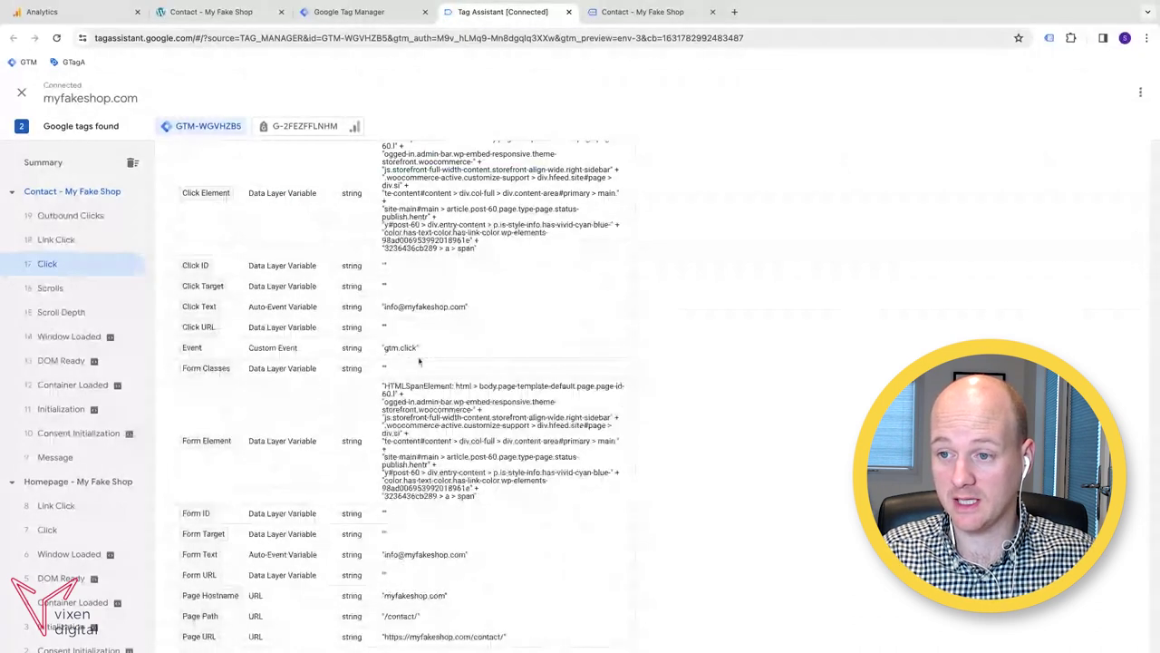
{"action": "left_click", "coordinate": [99, 240]}
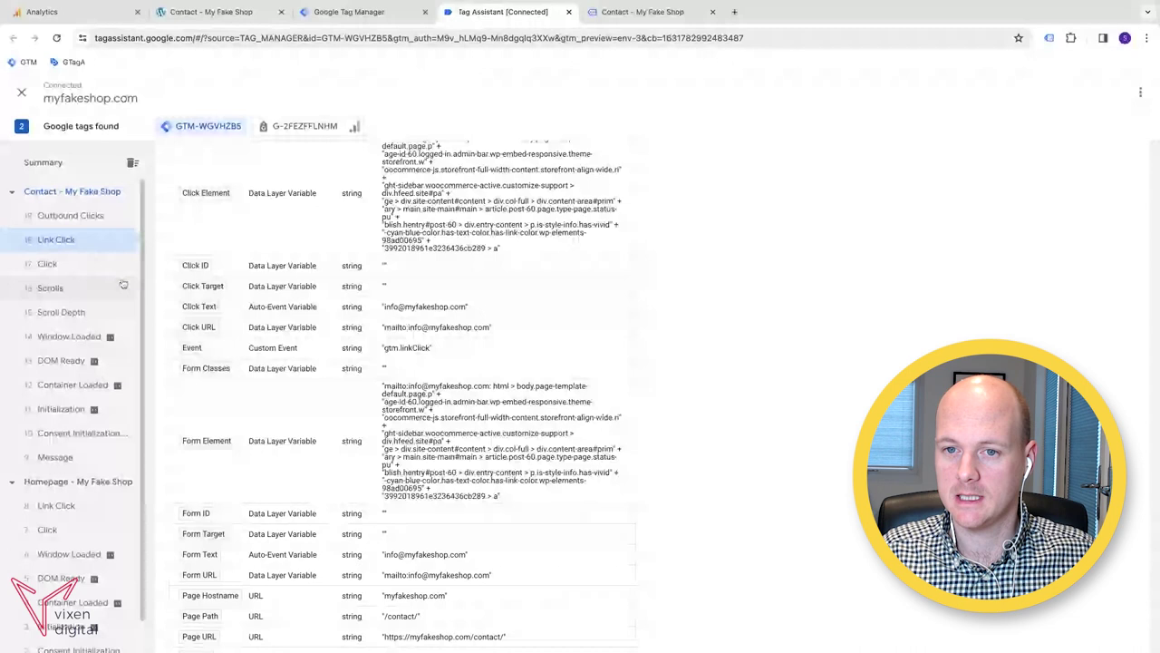
{"action": "left_click", "coordinate": [78, 263]}
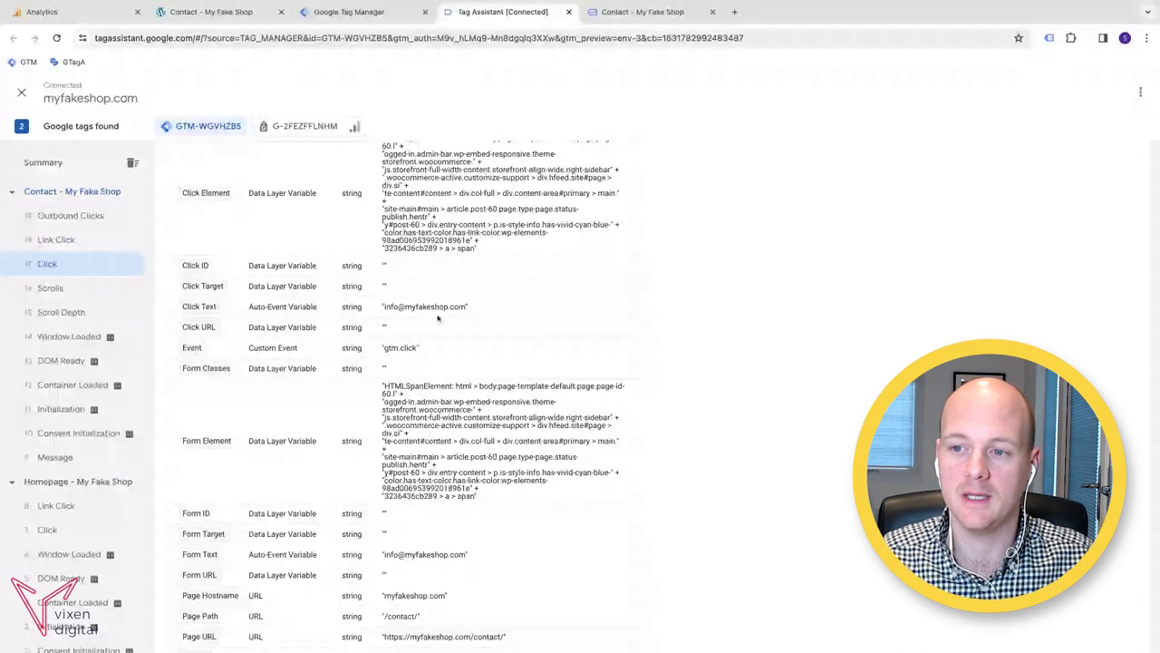
{"action": "left_click", "coordinate": [71, 252]}
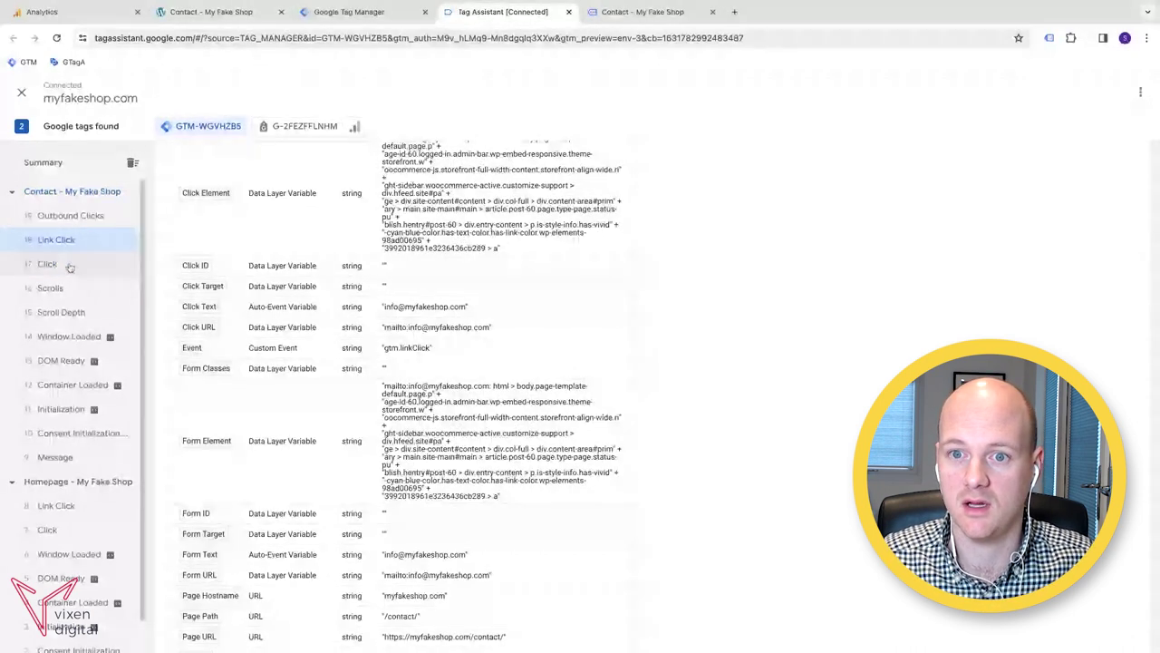
{"action": "left_click", "coordinate": [68, 265]}
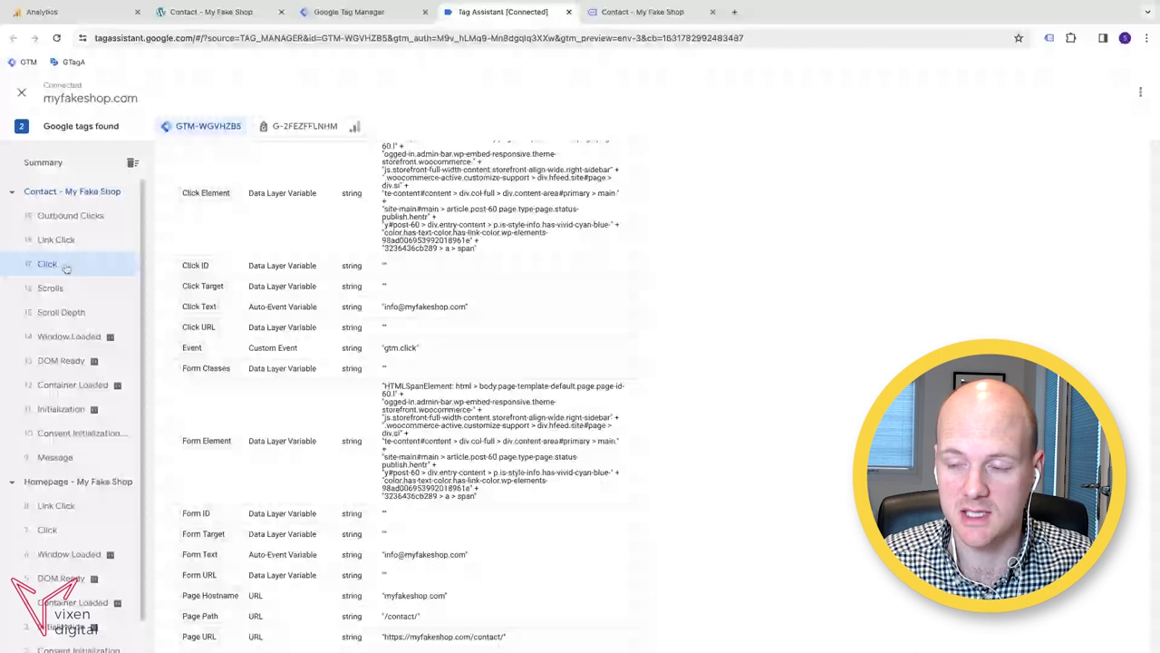
{"action": "left_click", "coordinate": [73, 241]}
{"action": "left_click", "coordinate": [68, 258]}
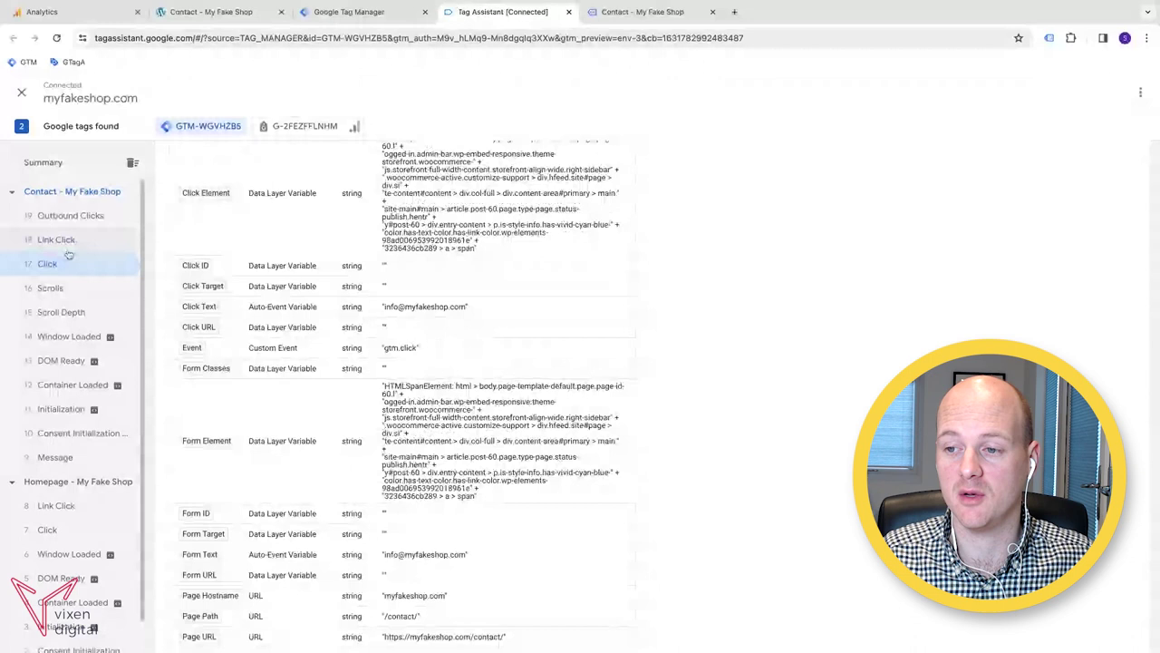
Select the Link Click event's mailto: Click URL value in the Variables tab.
{"action": "left_click", "coordinate": [62, 240]}
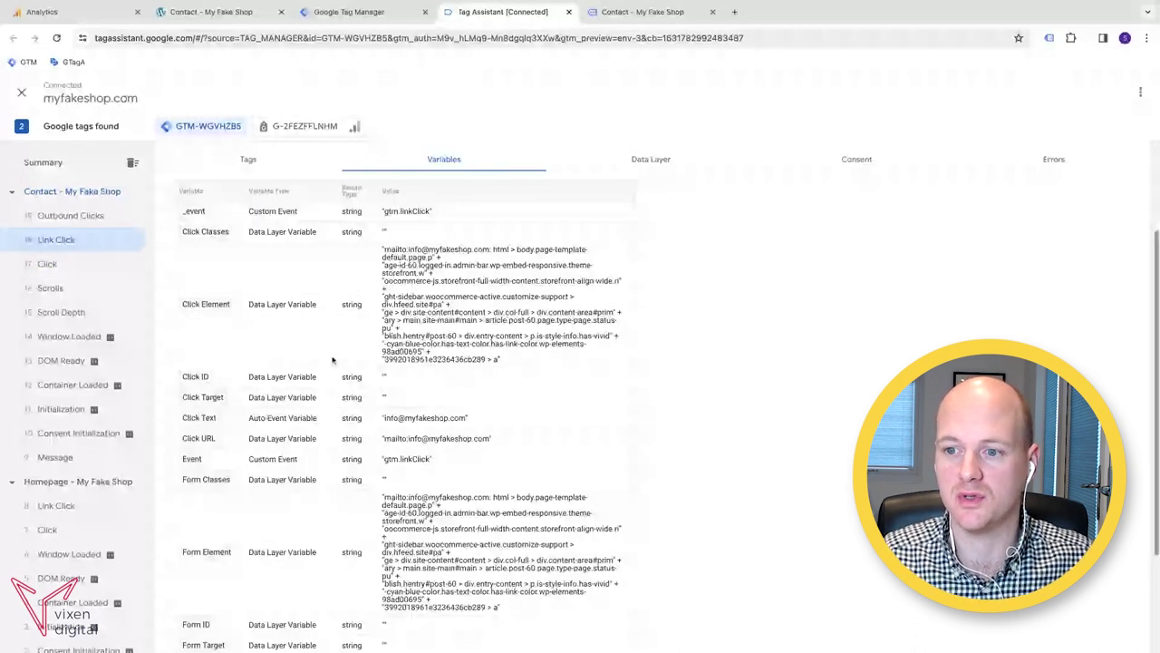
{"action": "scroll", "coordinate": [332, 360], "scroll_direction": "down", "scroll_amount": 1}
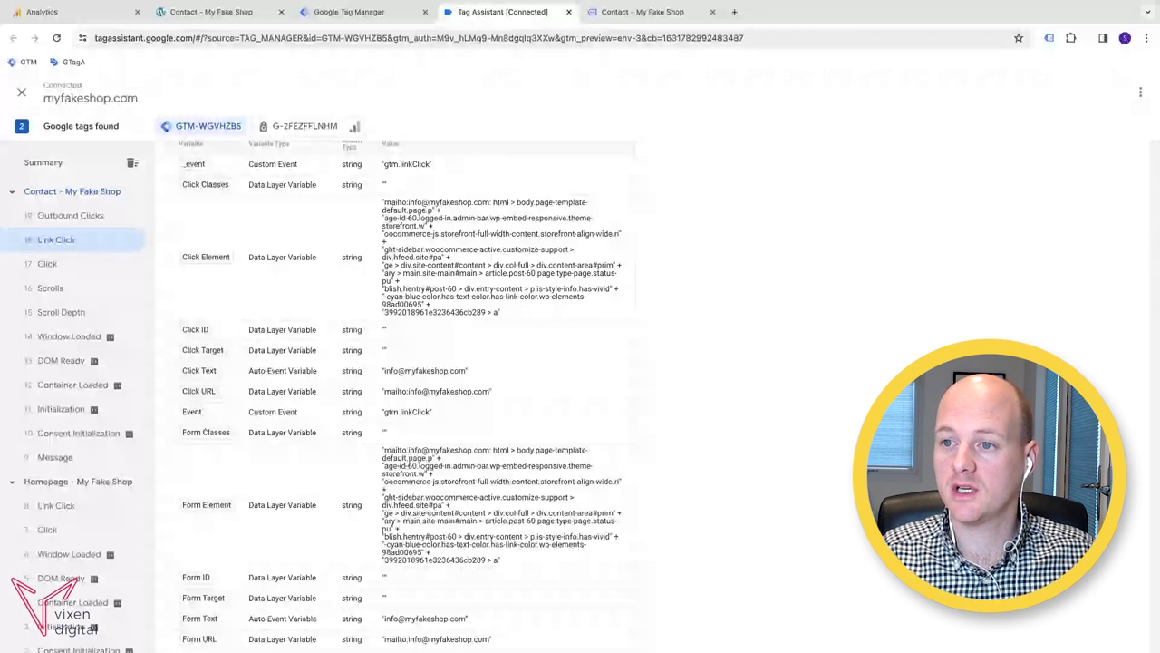
{"action": "scroll", "coordinate": [372, 387], "scroll_direction": "up", "scroll_amount": 2}
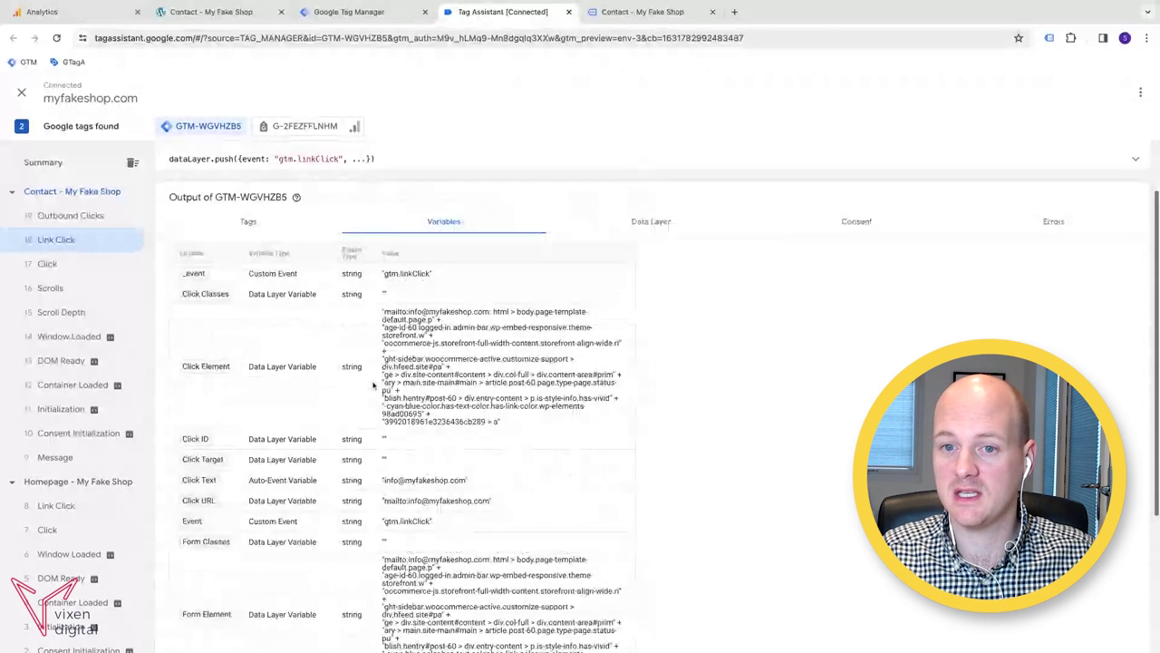
{"action": "scroll", "coordinate": [373, 386], "scroll_direction": "down", "scroll_amount": 2}
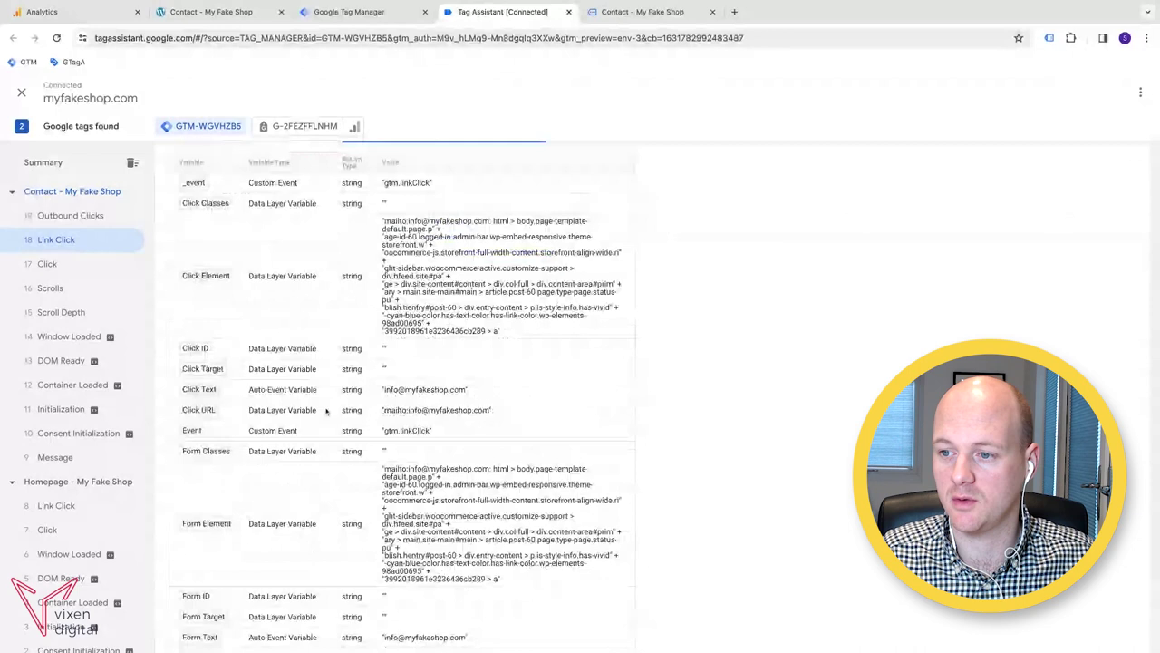
{"action": "triple_click", "coordinate": [490, 414]}
{"action": "key", "text": "ctrl+c"}
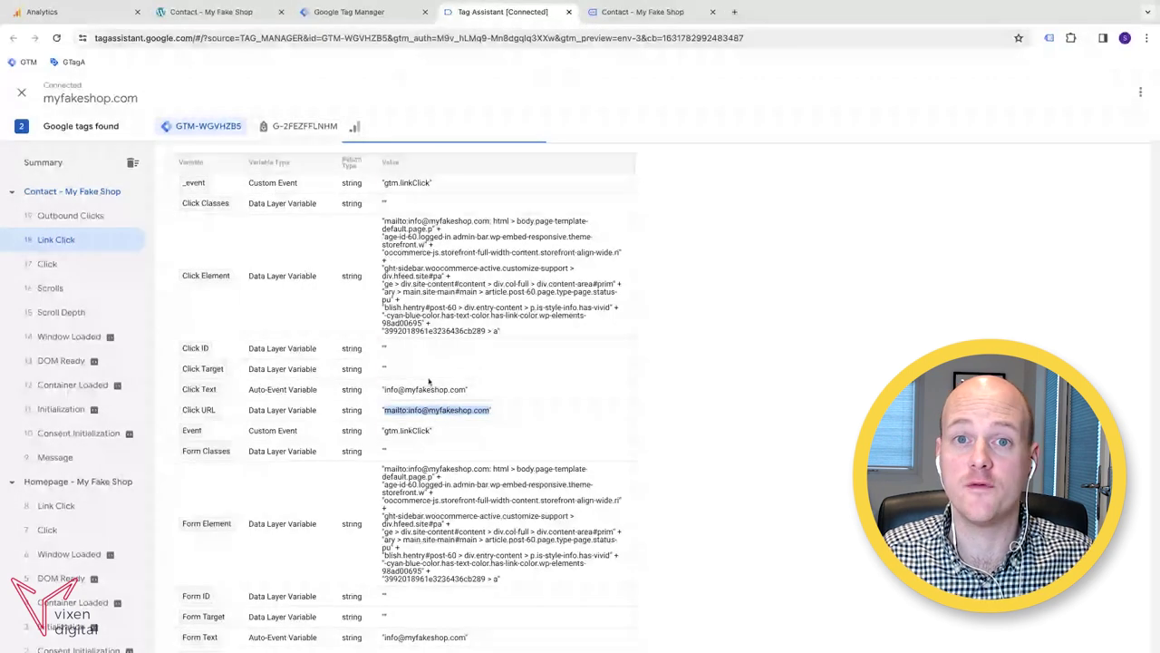
Create a new trigger 'Email - Link Click' of type Click - Just Links firing on Some Link Clicks.
{"action": "left_click", "coordinate": [341, 14]}
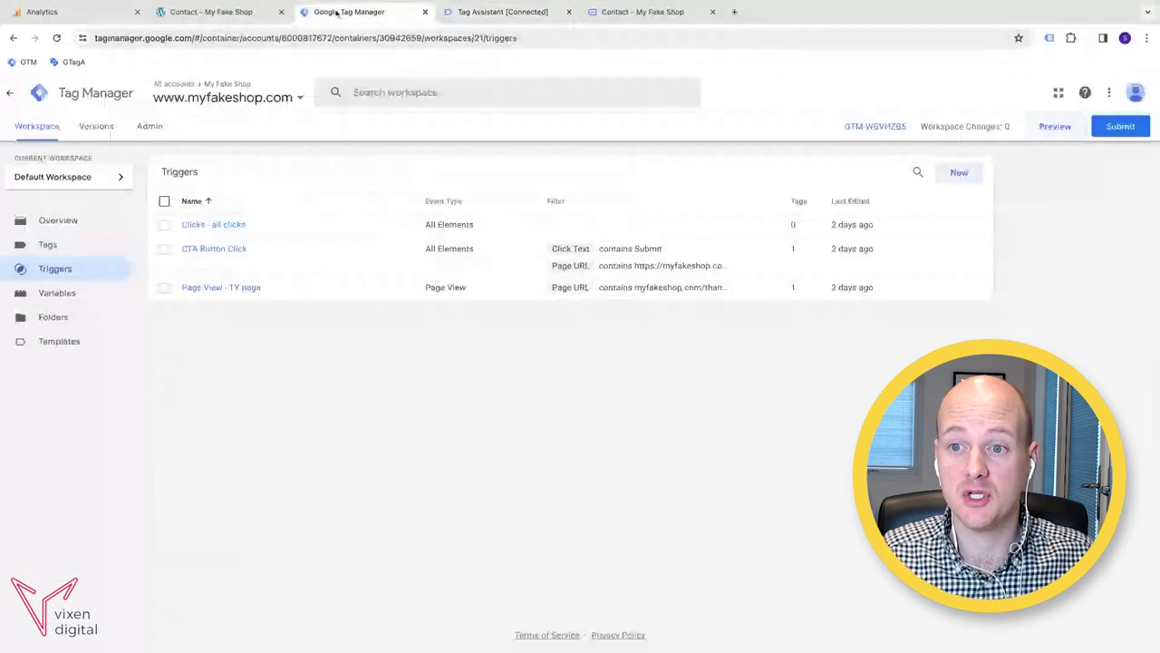
{"action": "left_click", "coordinate": [956, 175]}
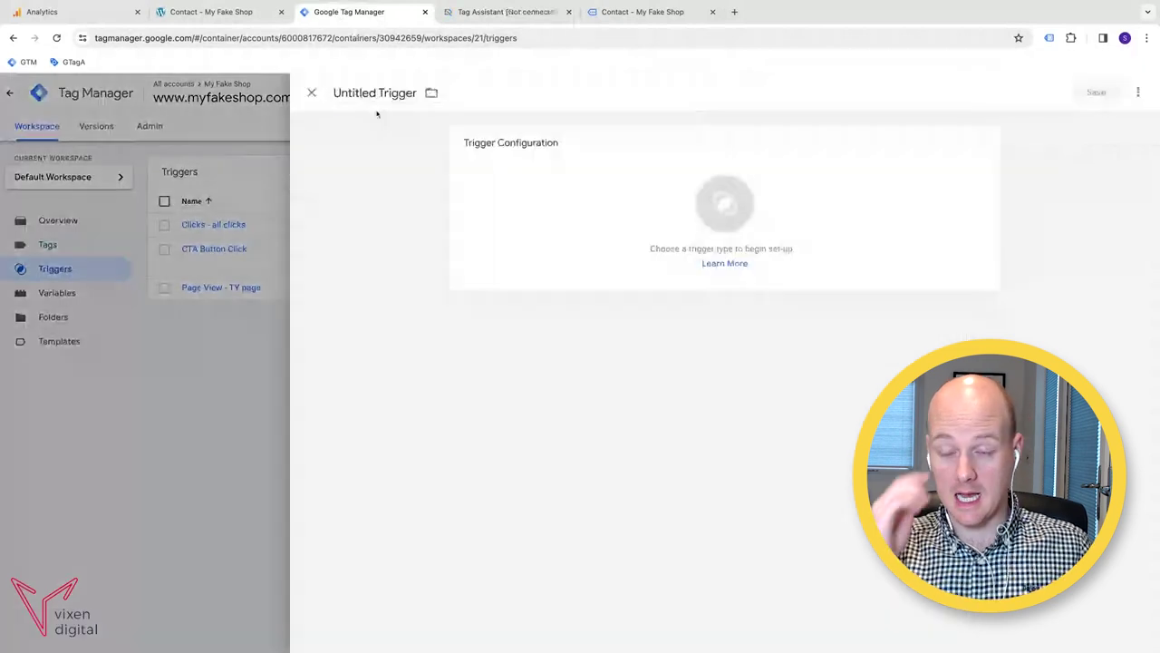
{"action": "left_click", "coordinate": [375, 93]}
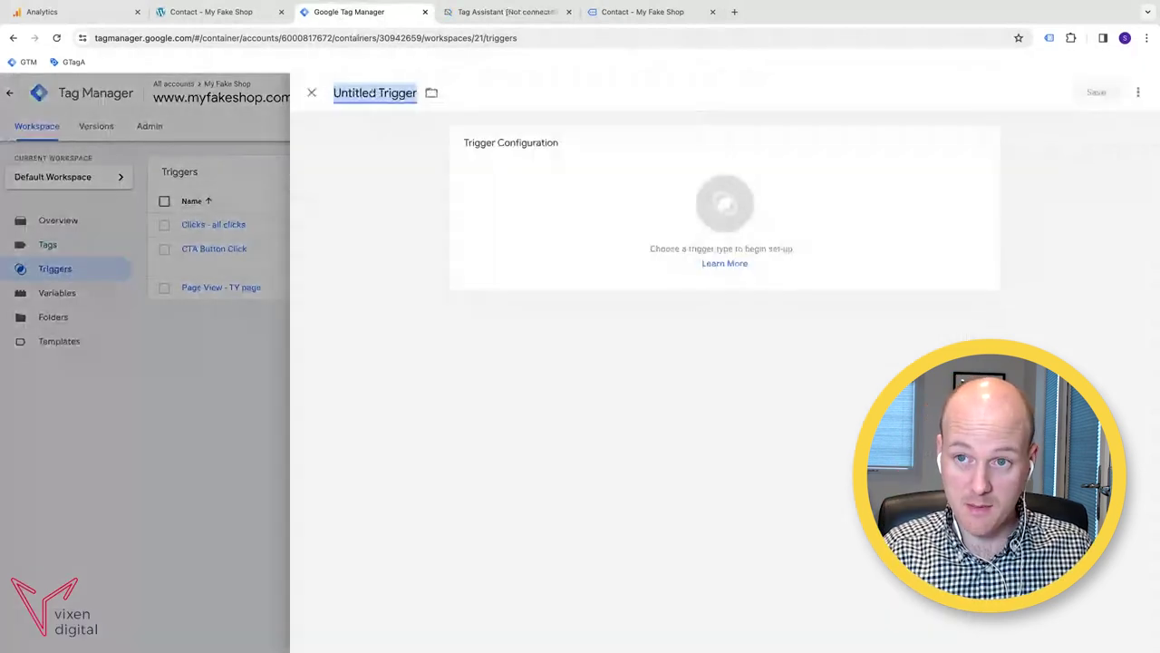
{"action": "type", "text": "Email"}
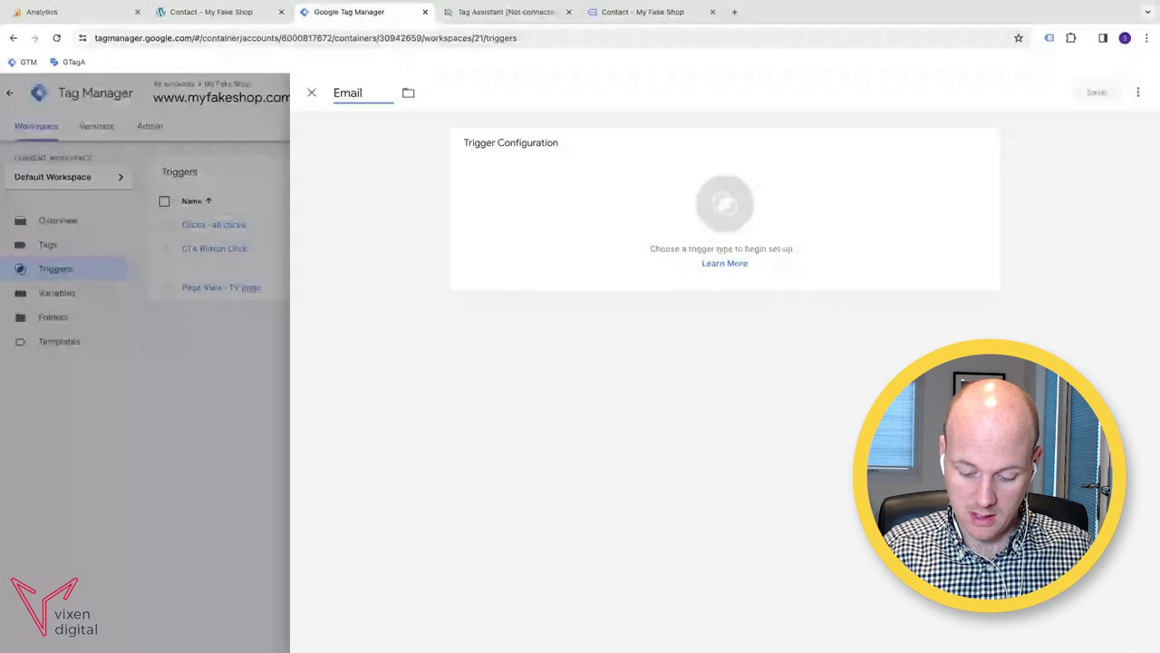
{"action": "type", "text": " - Link Click"}
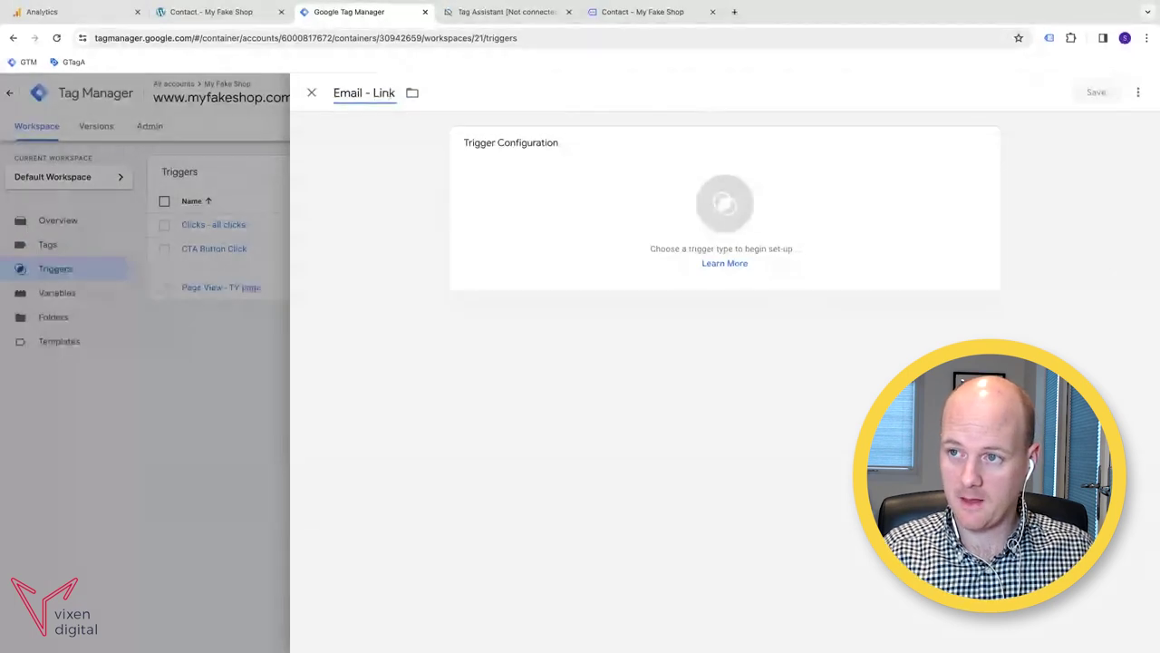
{"action": "left_click", "coordinate": [535, 179]}
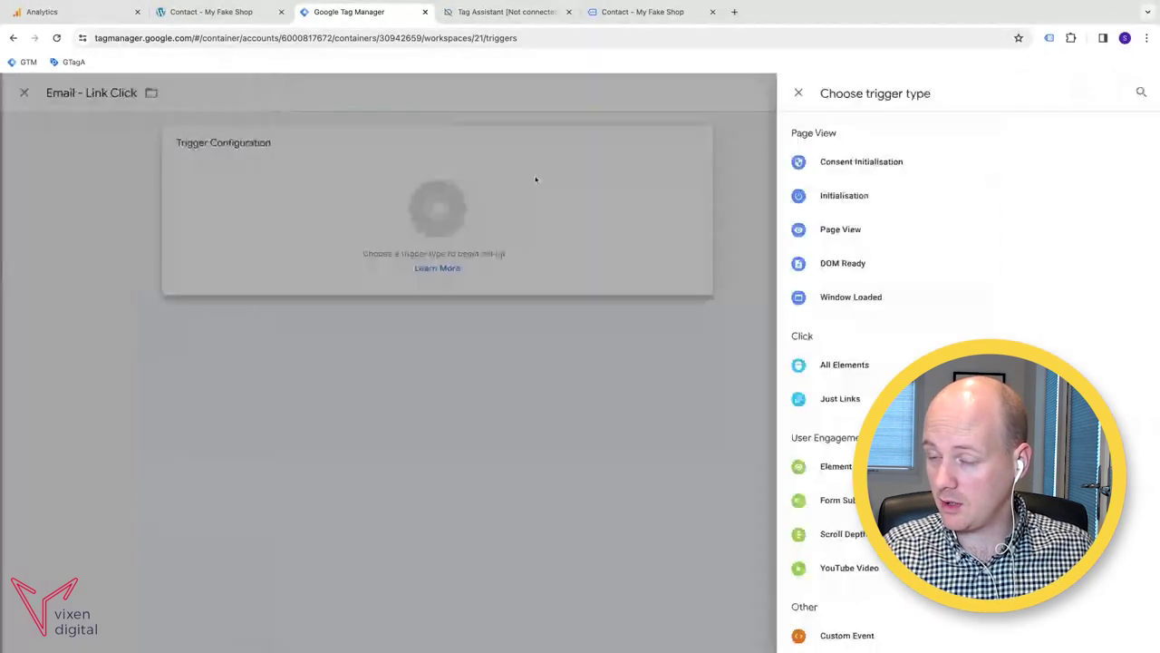
{"action": "left_click", "coordinate": [843, 405]}
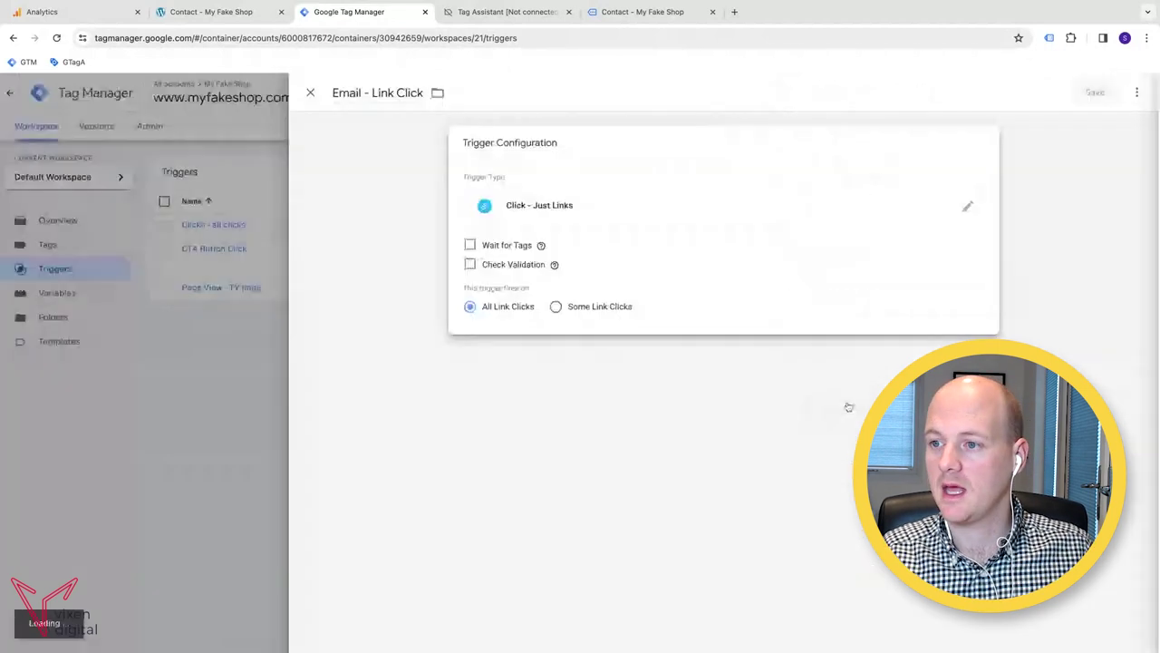
{"action": "left_click", "coordinate": [557, 308]}
Add the condition Click URL contains the copied mailto address and save the trigger.
{"action": "left_click", "coordinate": [496, 13]}
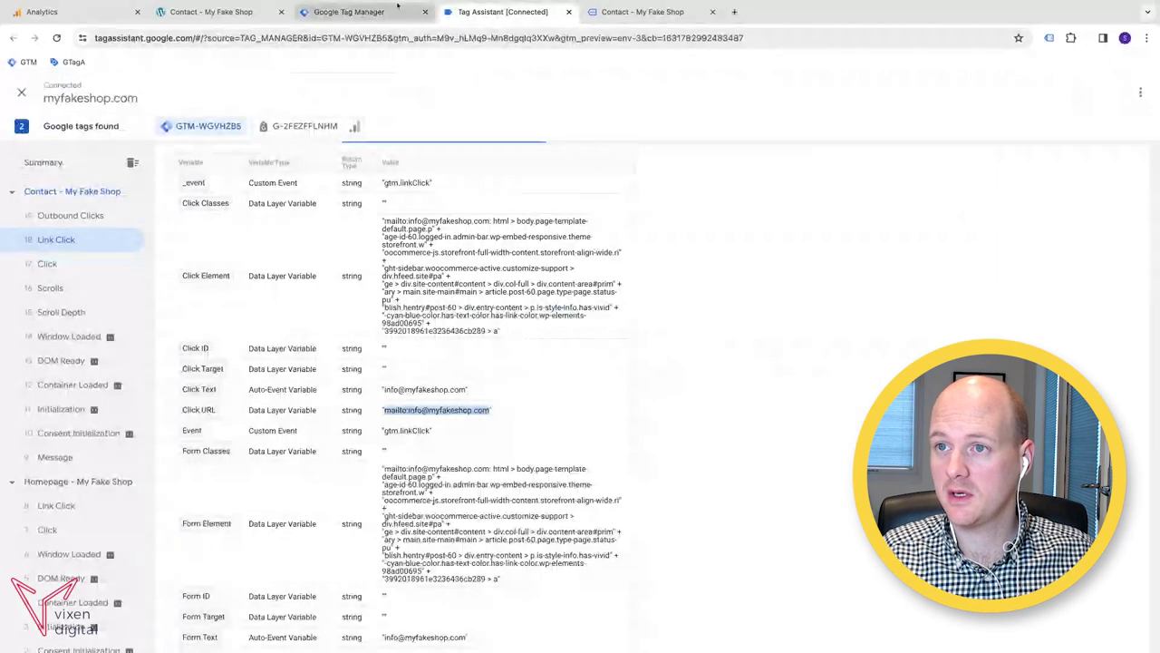
{"action": "left_click", "coordinate": [397, 9]}
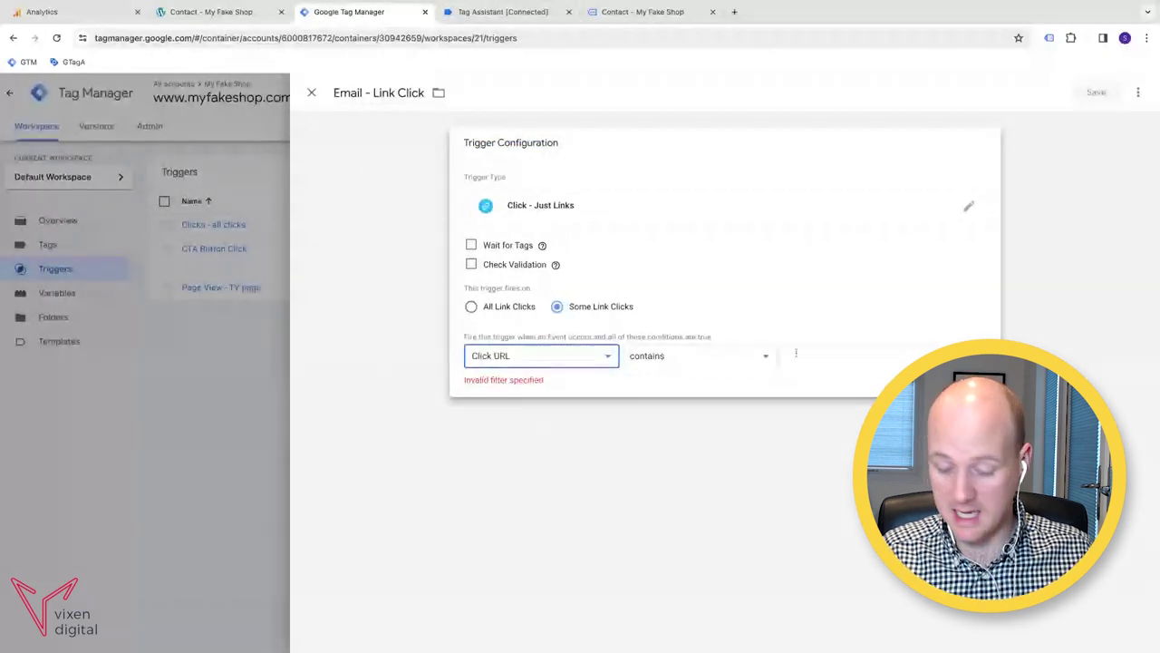
{"action": "left_click", "coordinate": [798, 355]}
{"action": "key", "text": "ctrl+v"}
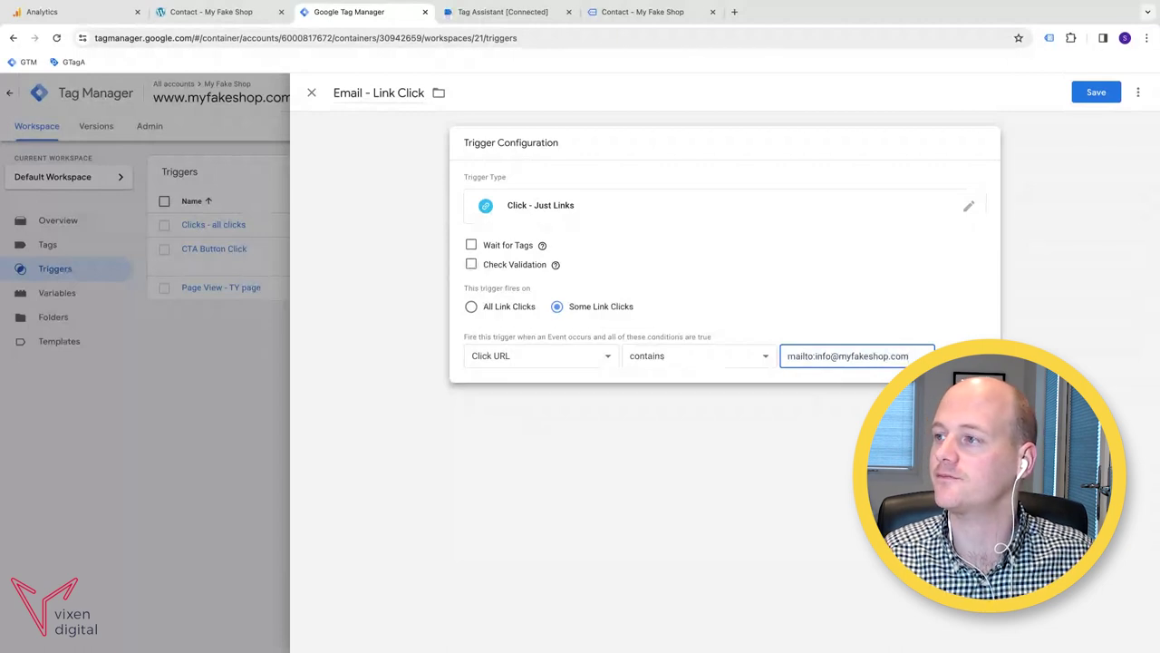
{"action": "left_click", "coordinate": [1095, 94]}
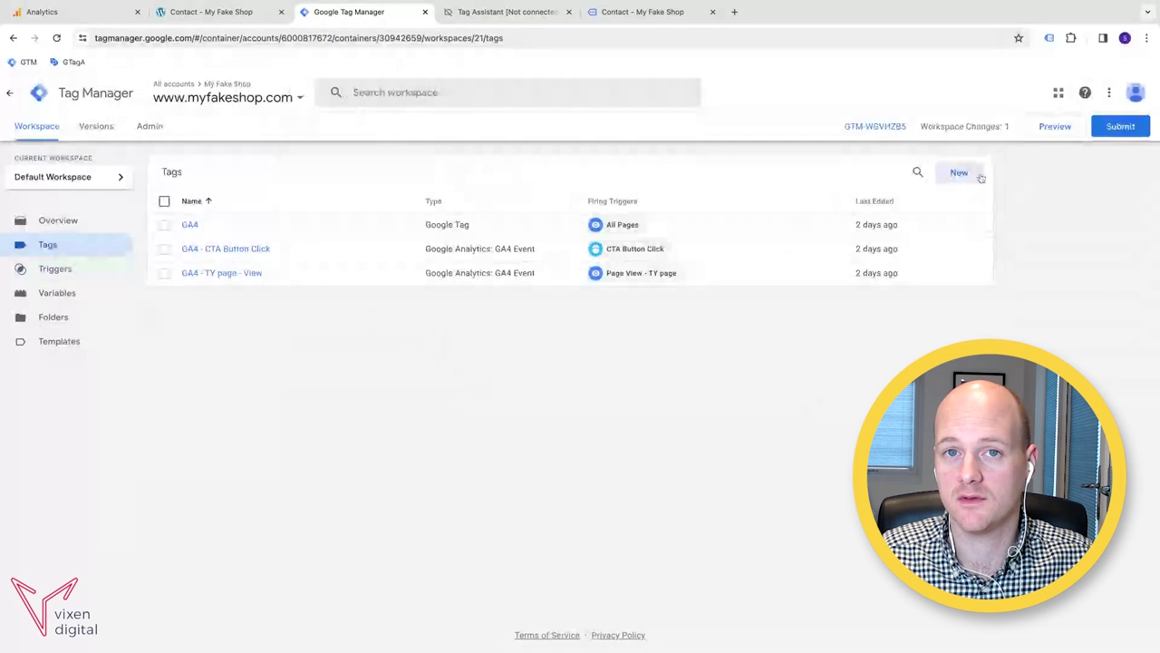
Create a new tag of type Google Analytics: GA4 Event and focus its Measurement ID field.
{"action": "left_click", "coordinate": [960, 172]}
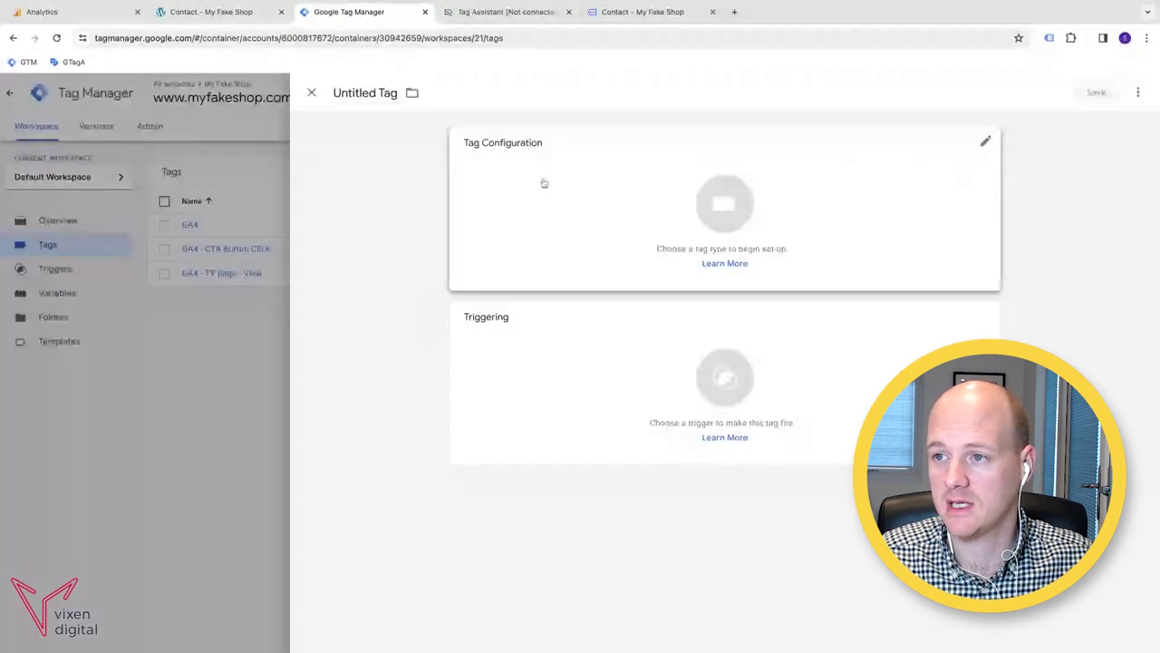
{"action": "left_click", "coordinate": [539, 181]}
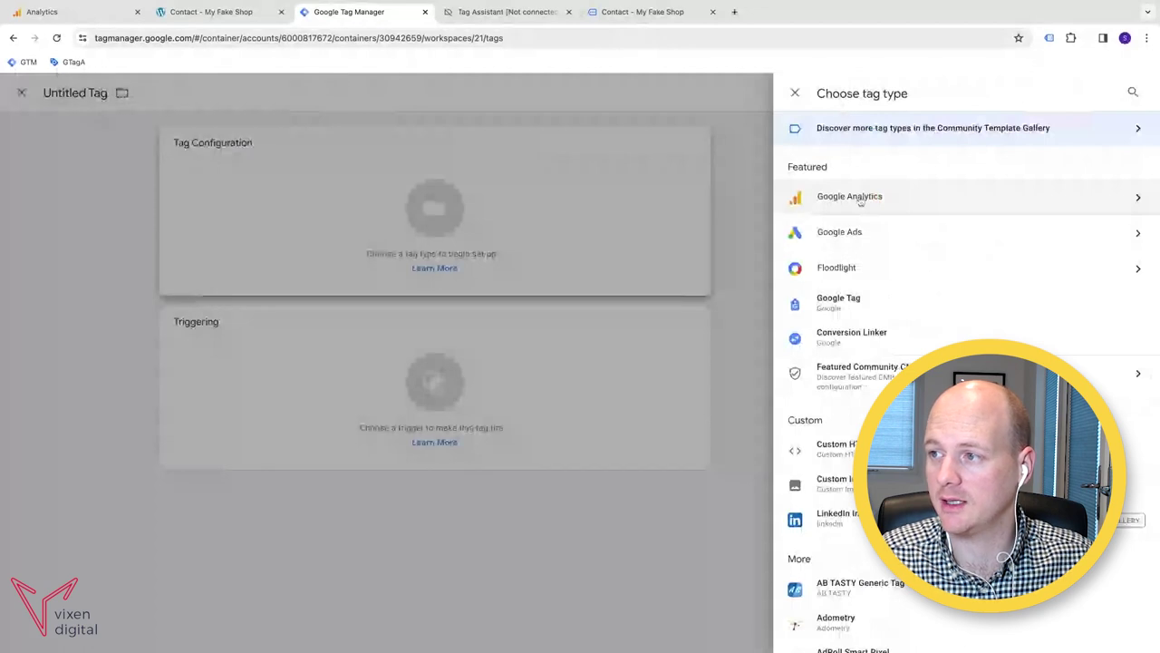
{"action": "left_click", "coordinate": [860, 202]}
{"action": "left_click", "coordinate": [888, 208]}
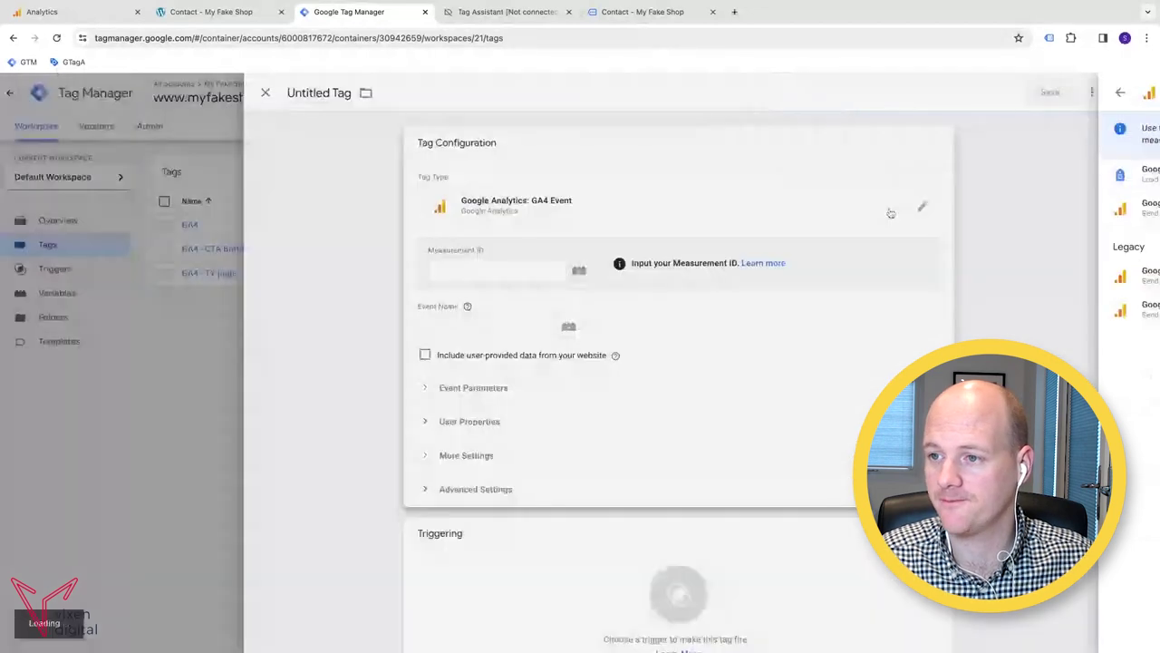
{"action": "left_click", "coordinate": [523, 270]}
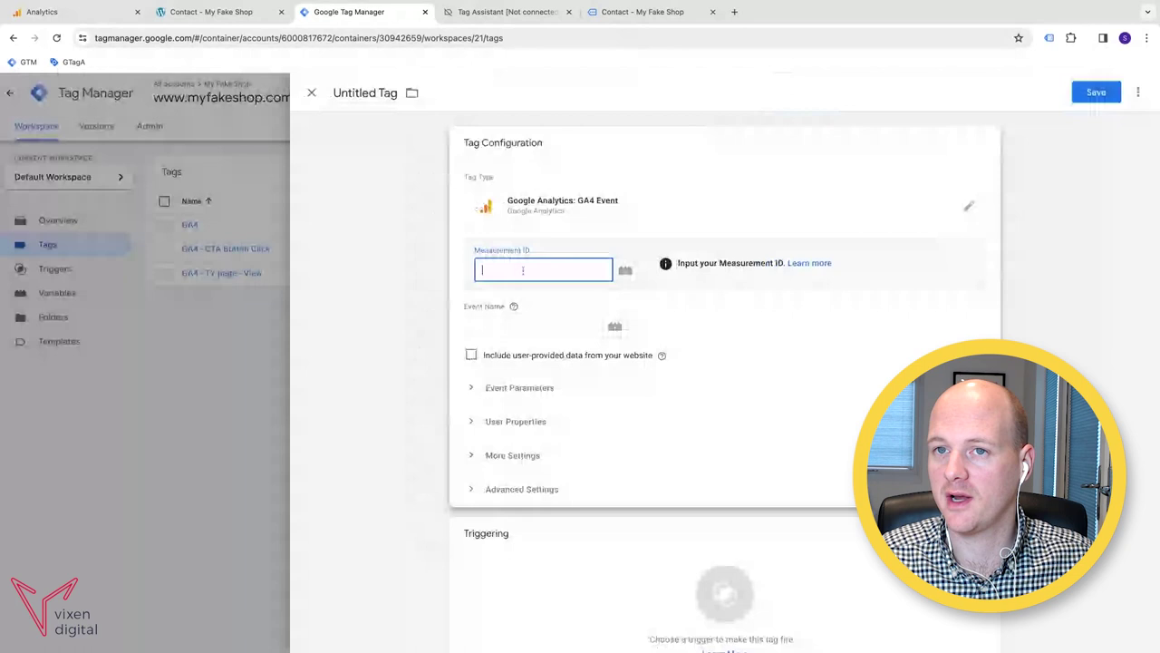
{"action": "left_click", "coordinate": [43, 12]}
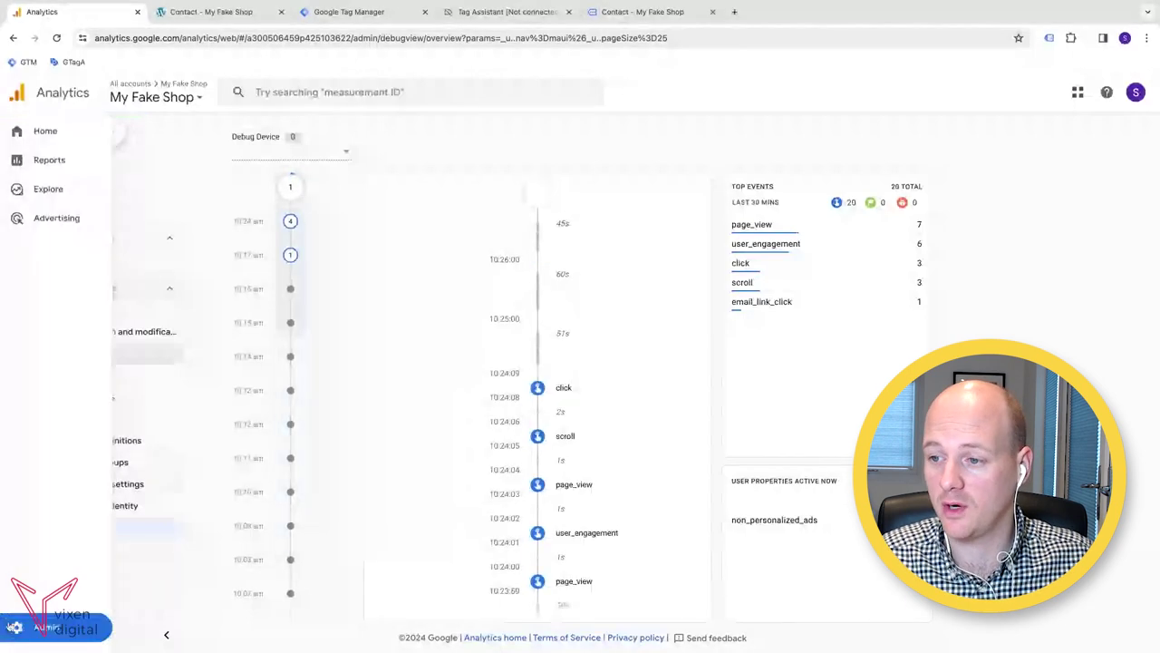
Copy the Measurement ID from the My Fake Shop Website stream under Admin > Data streams.
{"action": "left_click", "coordinate": [11, 627]}
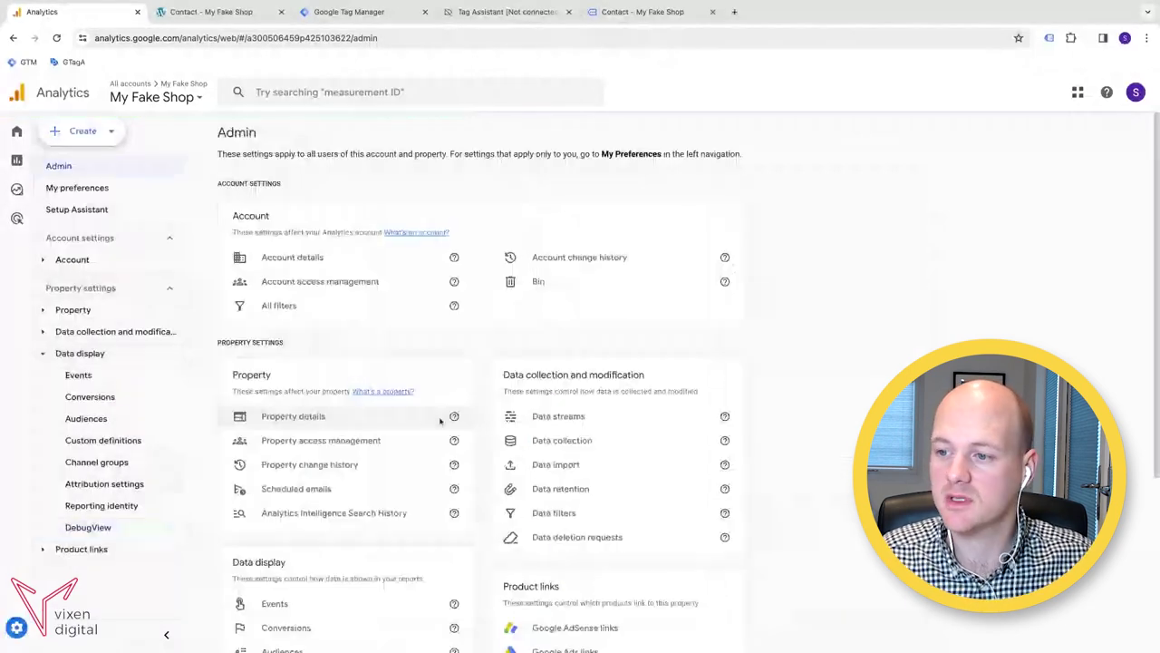
{"action": "left_click", "coordinate": [559, 417]}
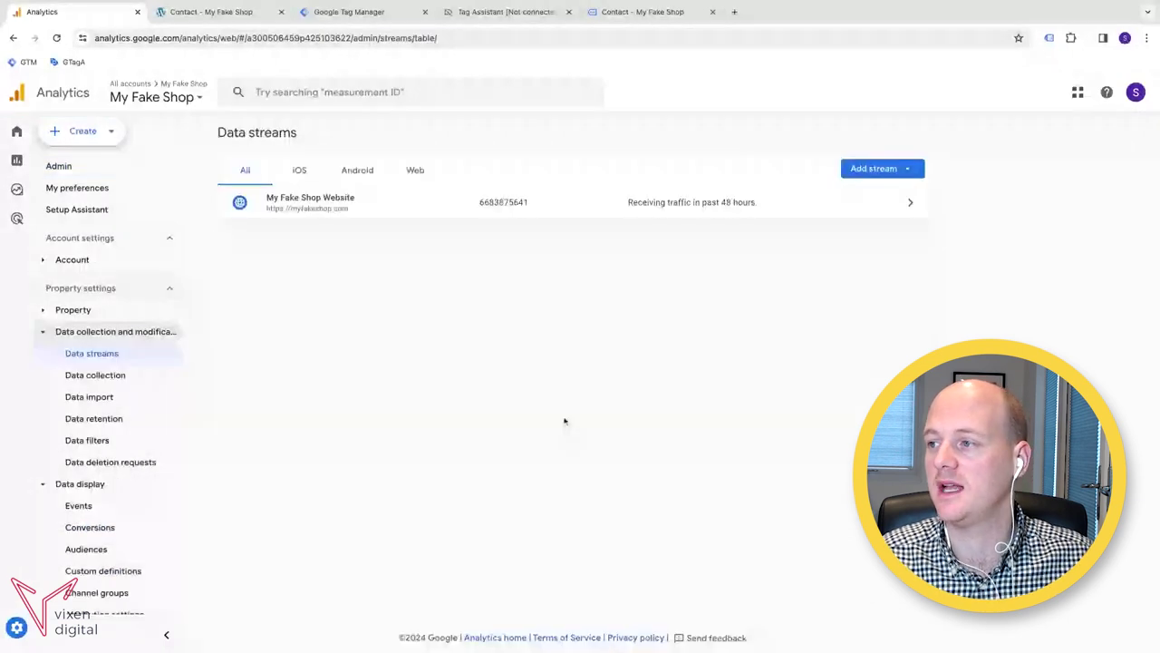
{"action": "left_click", "coordinate": [417, 210]}
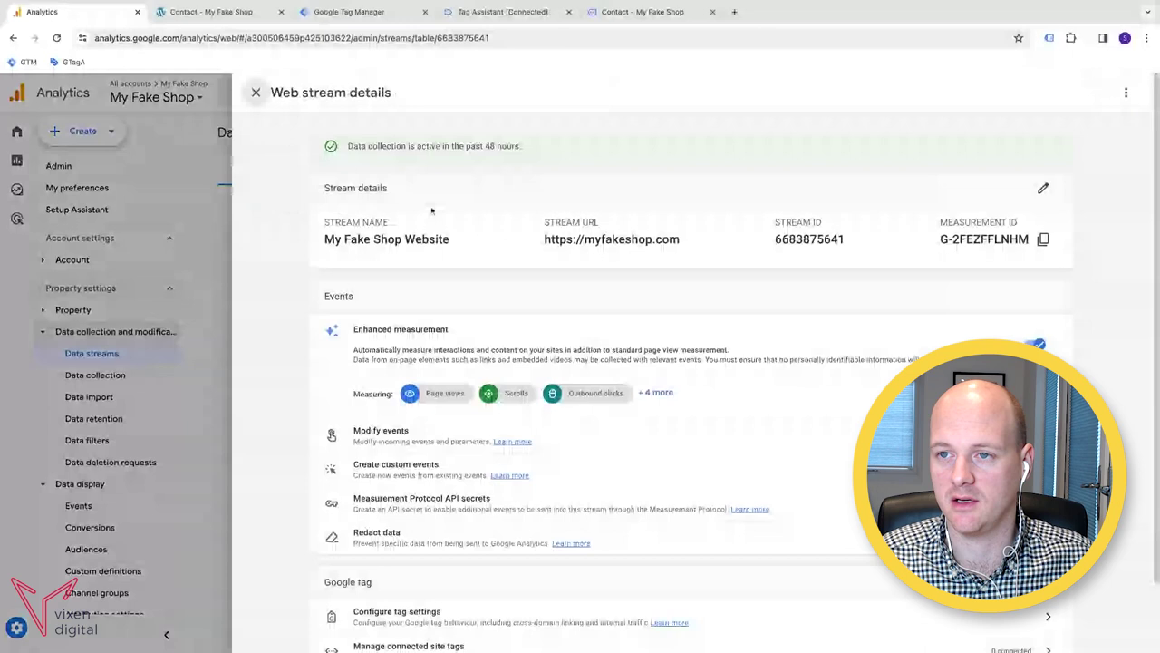
{"action": "left_click", "coordinate": [1043, 238]}
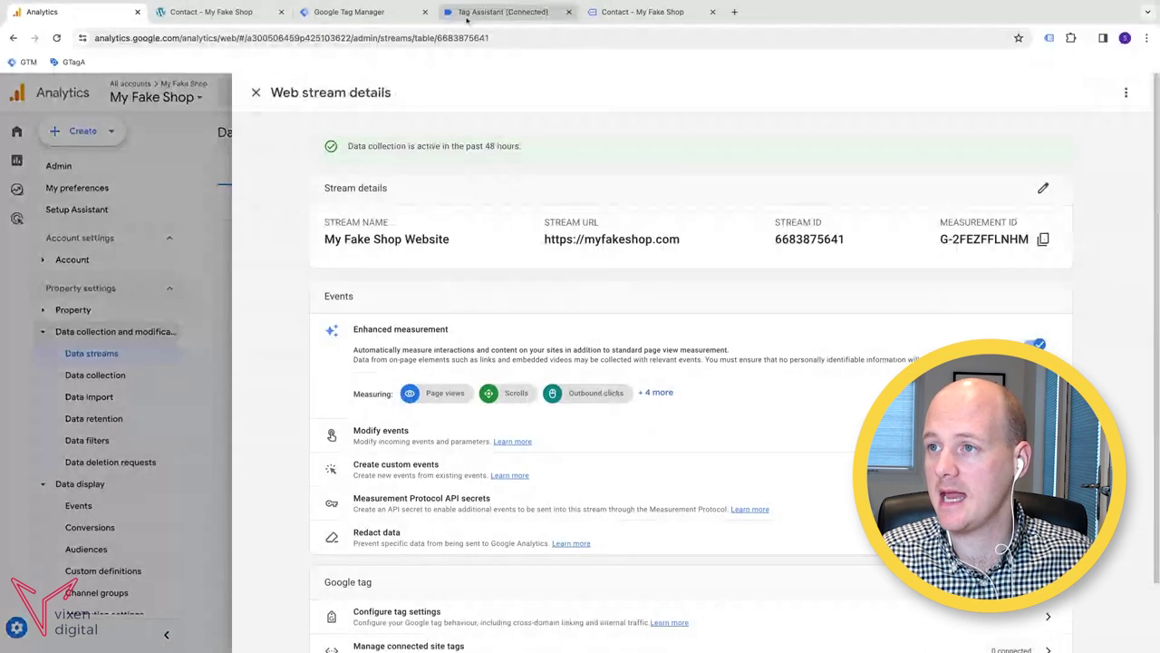
Paste the Measurement ID G-2FEZFFLNHM into the tag and set the event name link_click_email.
{"action": "left_click", "coordinate": [354, 15]}
{"action": "key", "text": "ctrl+v"}
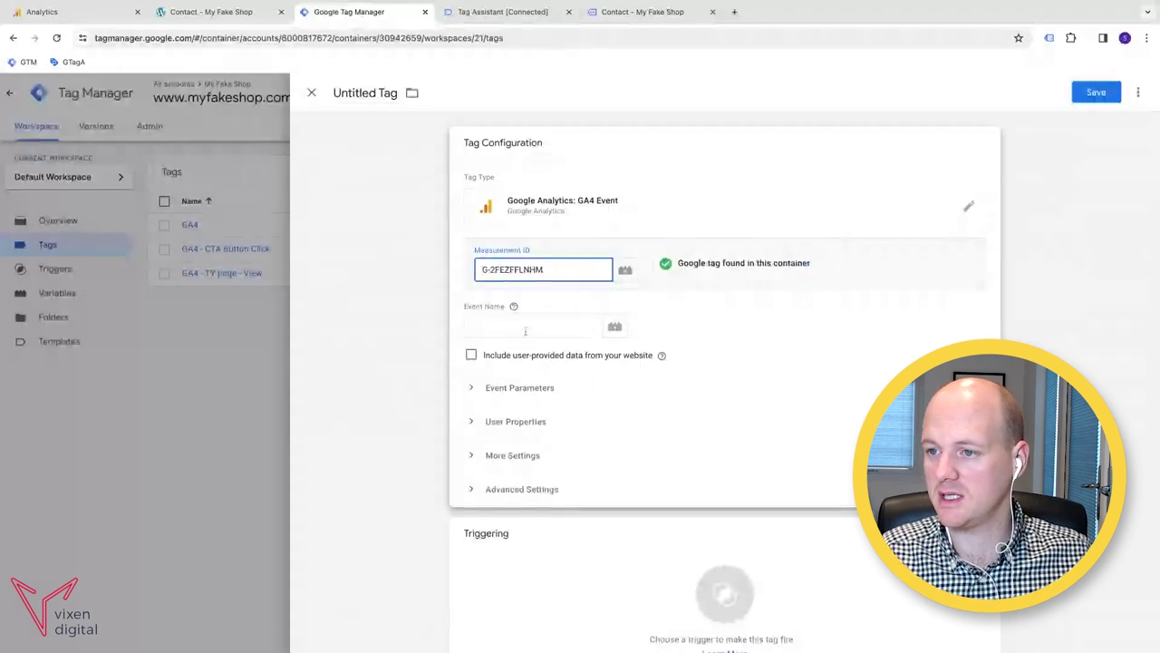
{"action": "left_click", "coordinate": [522, 330]}
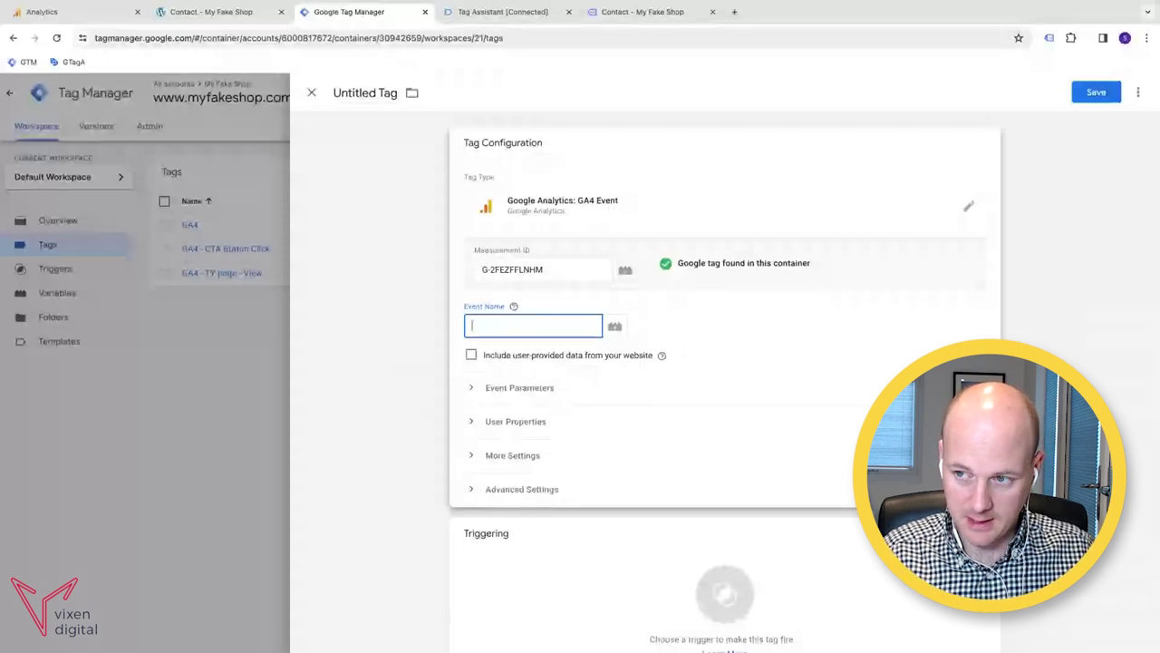
{"action": "type", "text": "link_cl"}
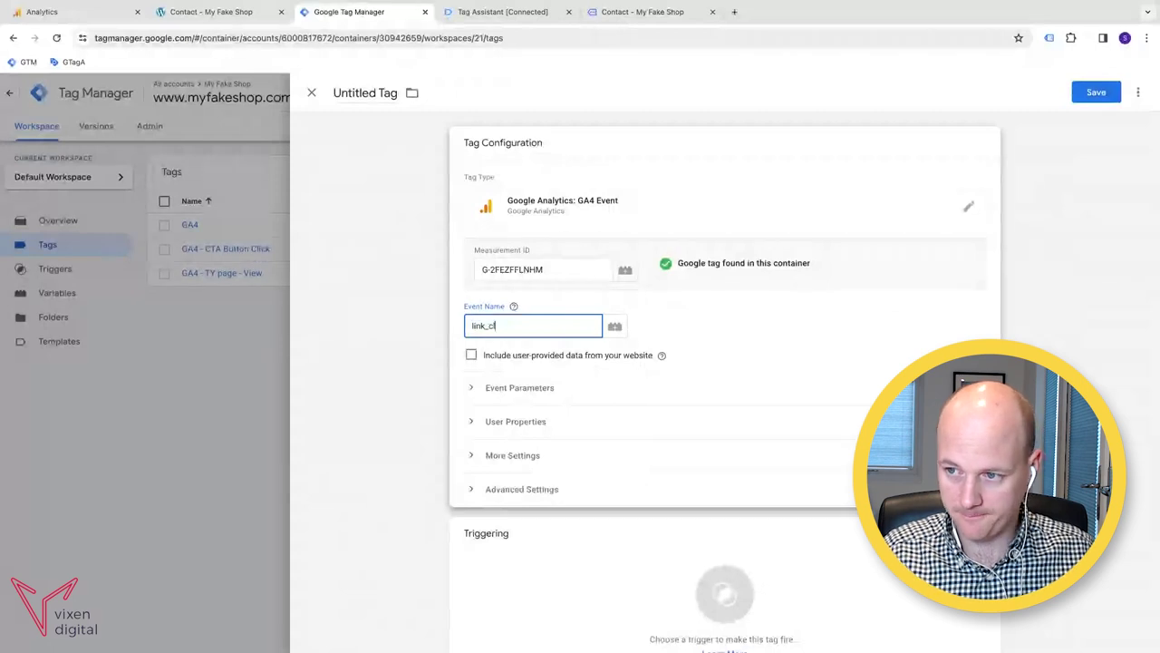
{"action": "type", "text": "ick_em"}
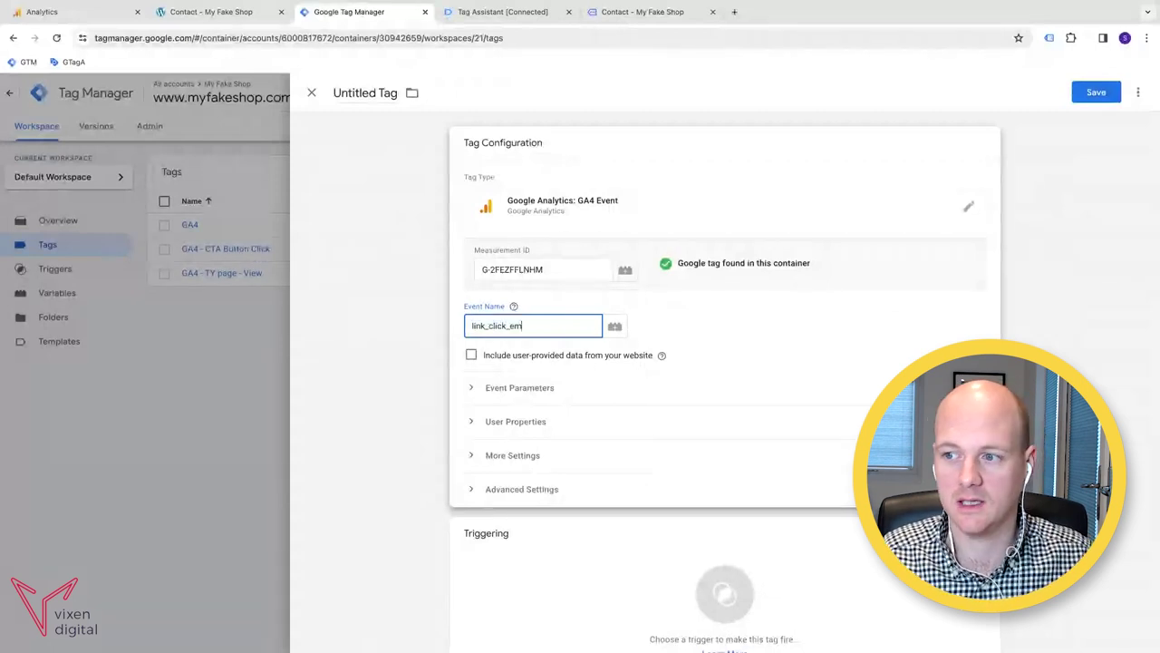
{"action": "type", "text": "ail"}
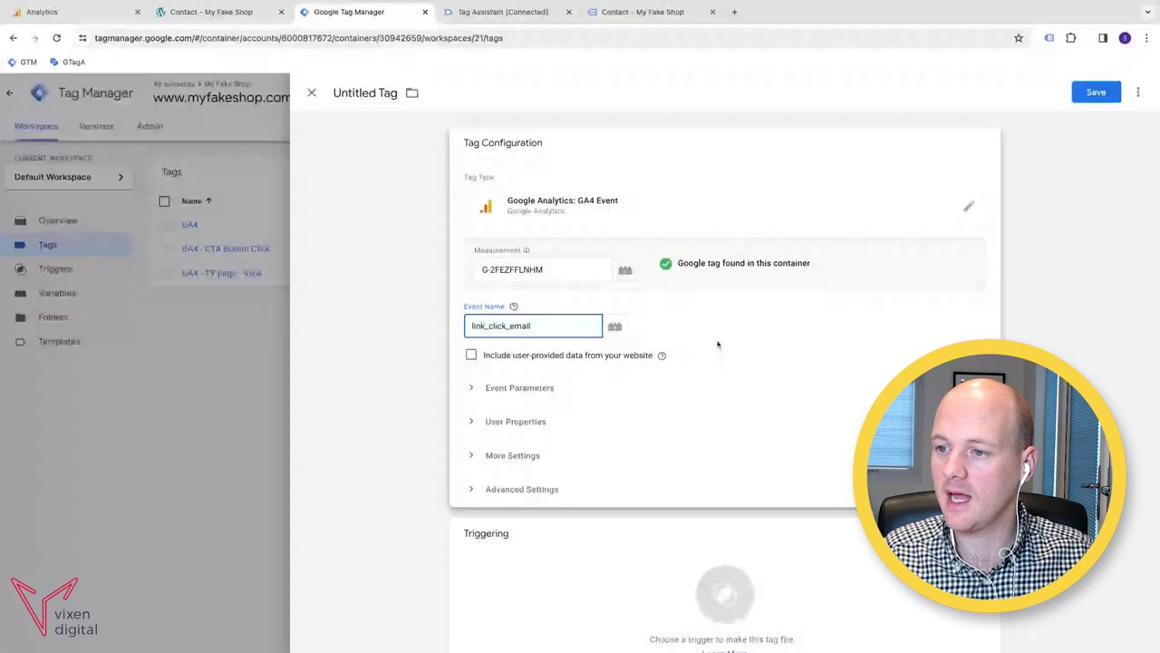
Fire the tag on the Email - Link Click trigger and rename it 'GA4 - Email Link Click'.
{"action": "scroll", "coordinate": [714, 358], "scroll_direction": "down", "scroll_amount": 1}
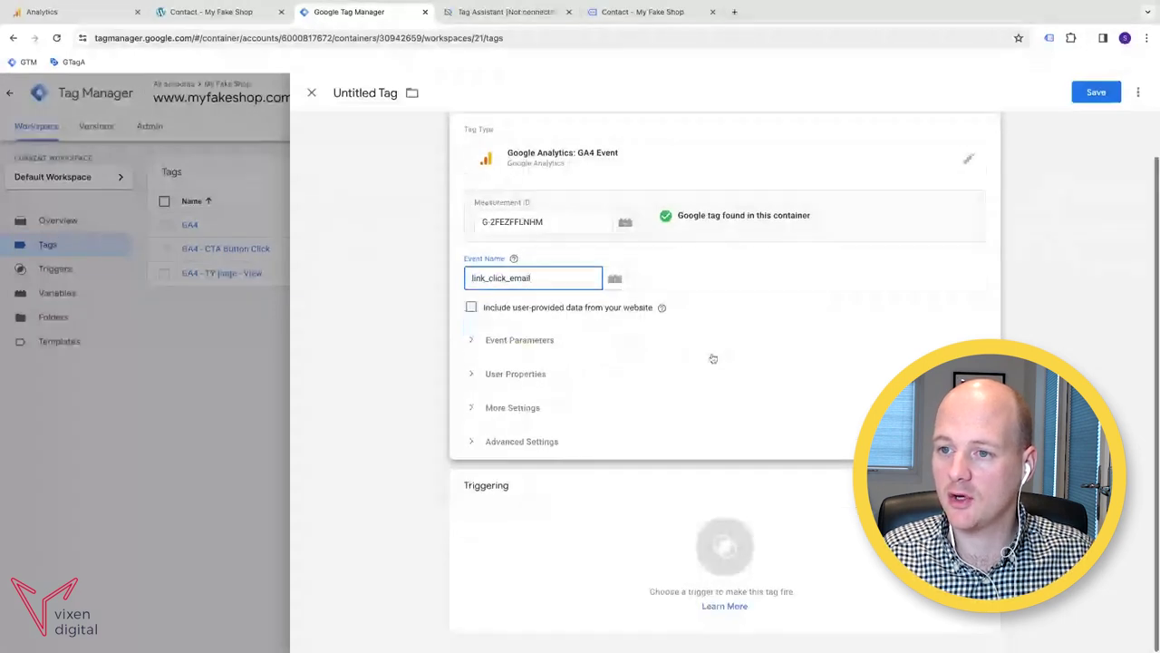
{"action": "left_click", "coordinate": [668, 497]}
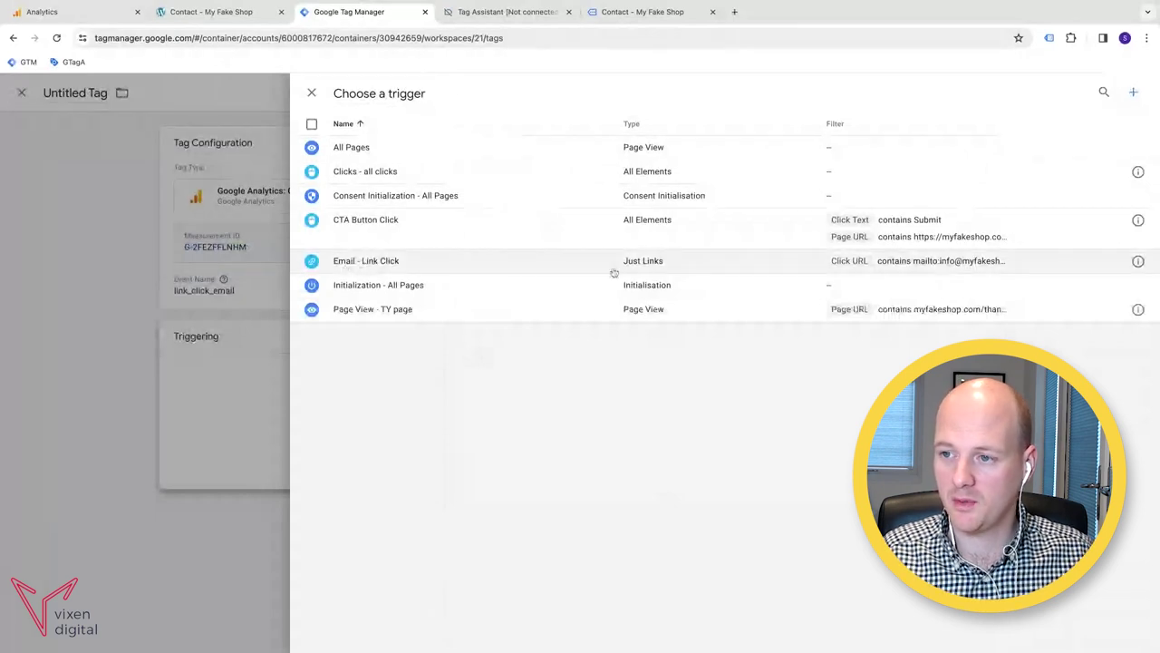
{"action": "left_click", "coordinate": [614, 270]}
{"action": "key", "text": "shift+End"}
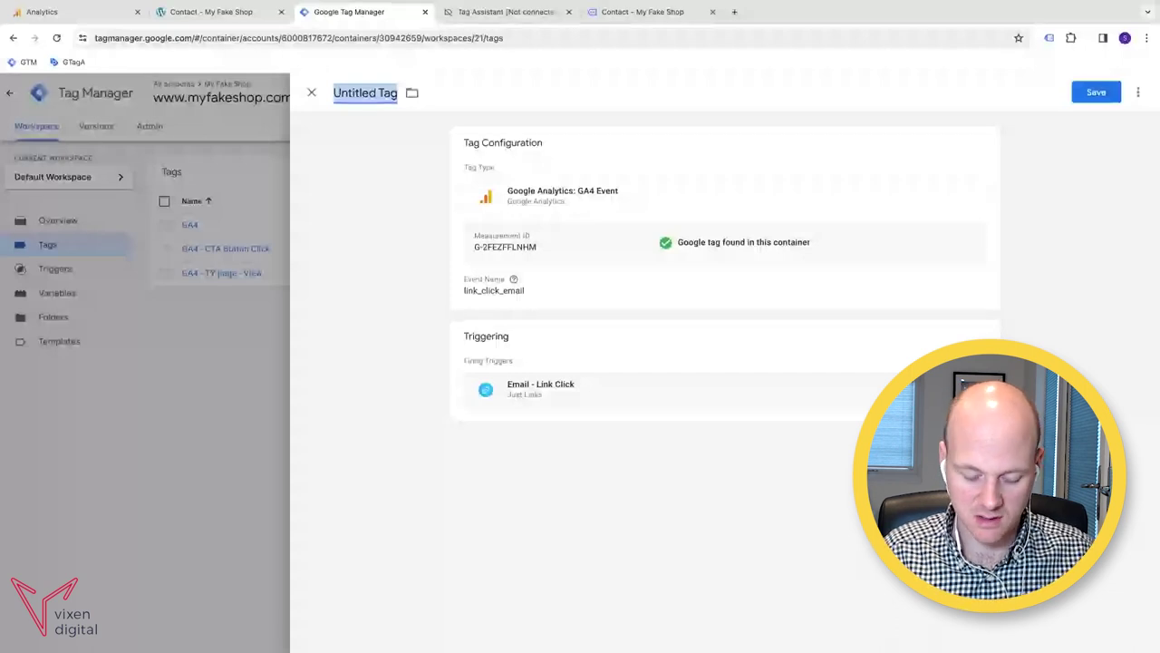
{"action": "type", "text": "GA4 -"}
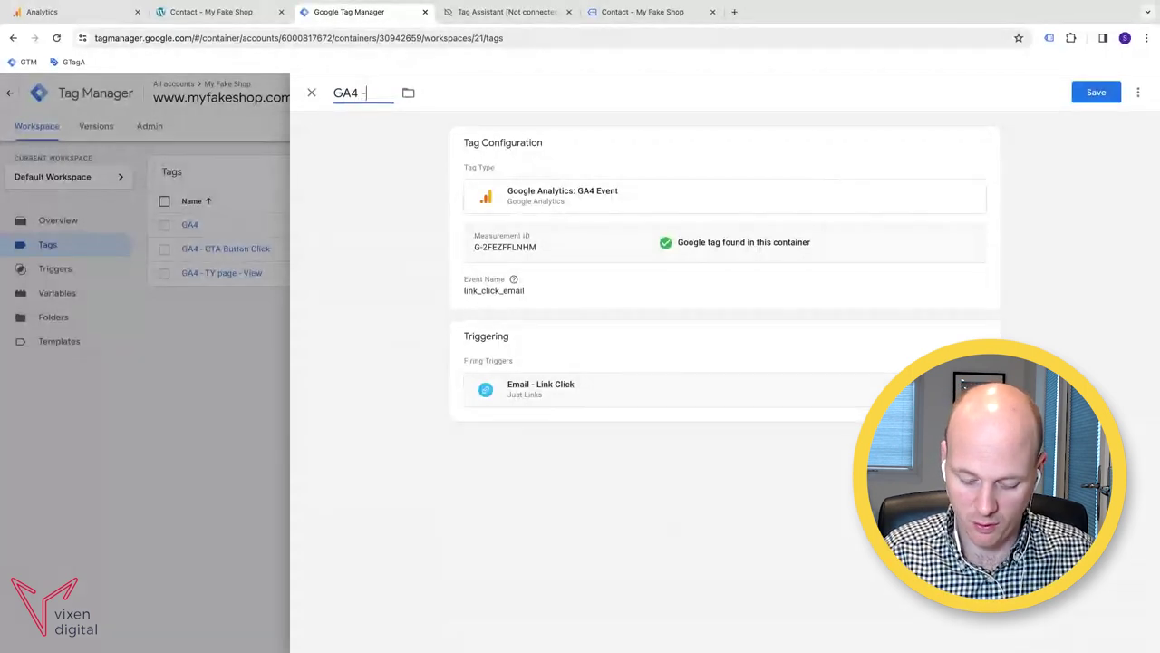
{"action": "type", "text": " Email"}
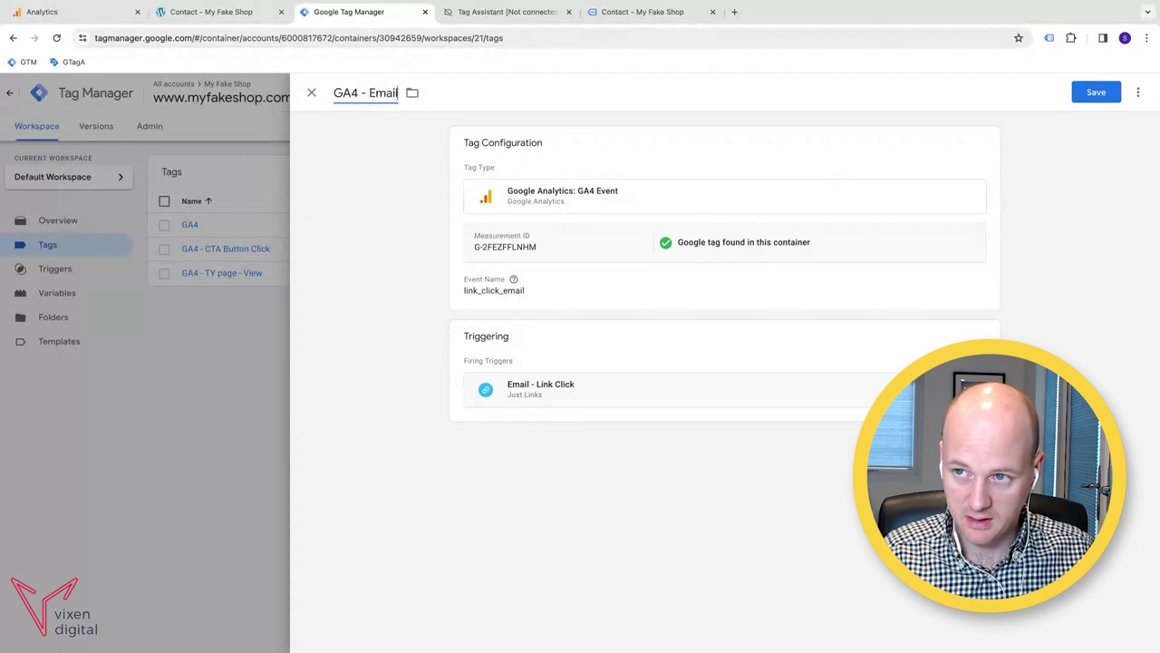
{"action": "type", "text": " Link Click"}
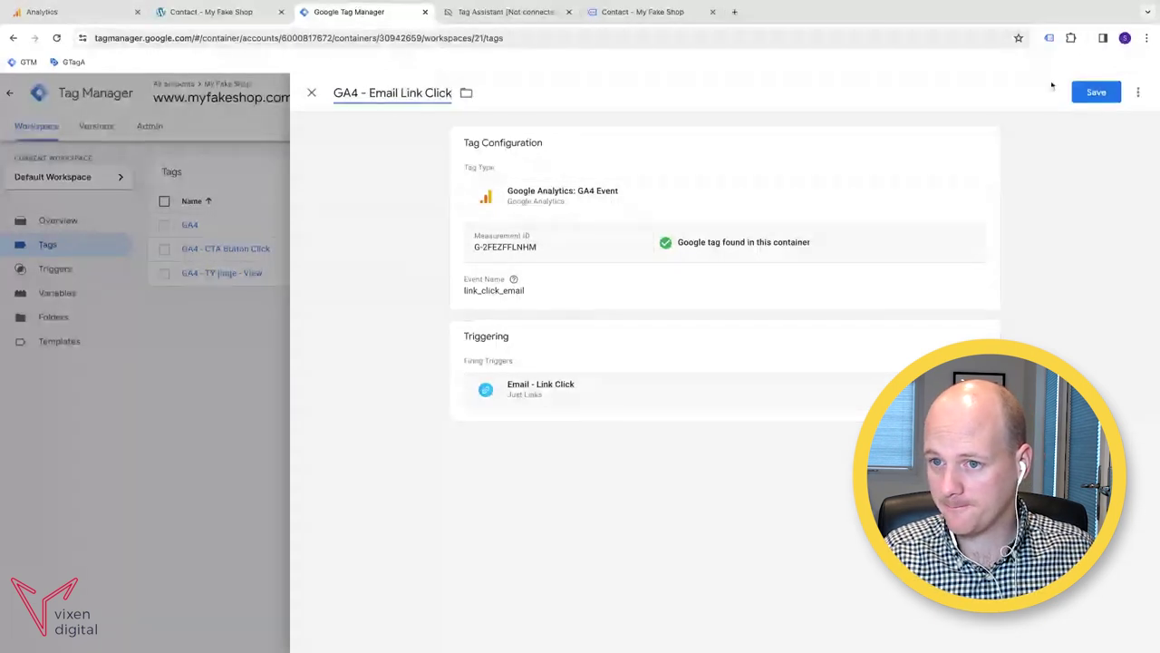
Save the tag, close old test tabs, and start a preview connected to myfakeshop.com.
{"action": "left_click", "coordinate": [1091, 103]}
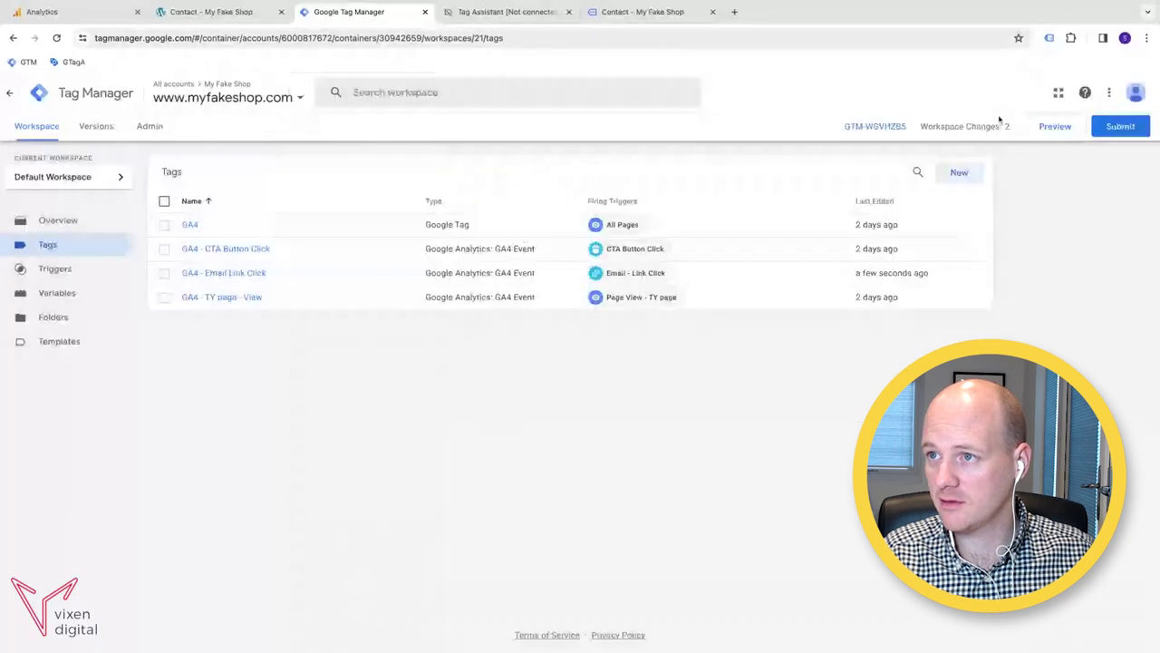
{"action": "left_click", "coordinate": [569, 12]}
{"action": "left_click", "coordinate": [569, 12]}
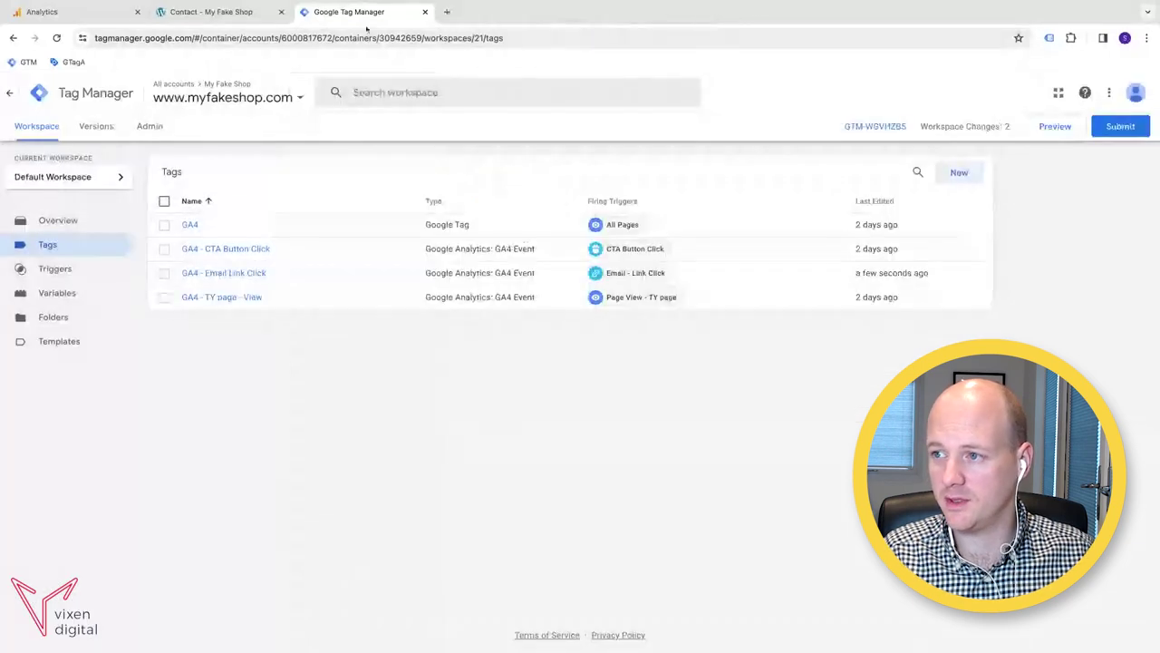
{"action": "left_click", "coordinate": [1055, 127]}
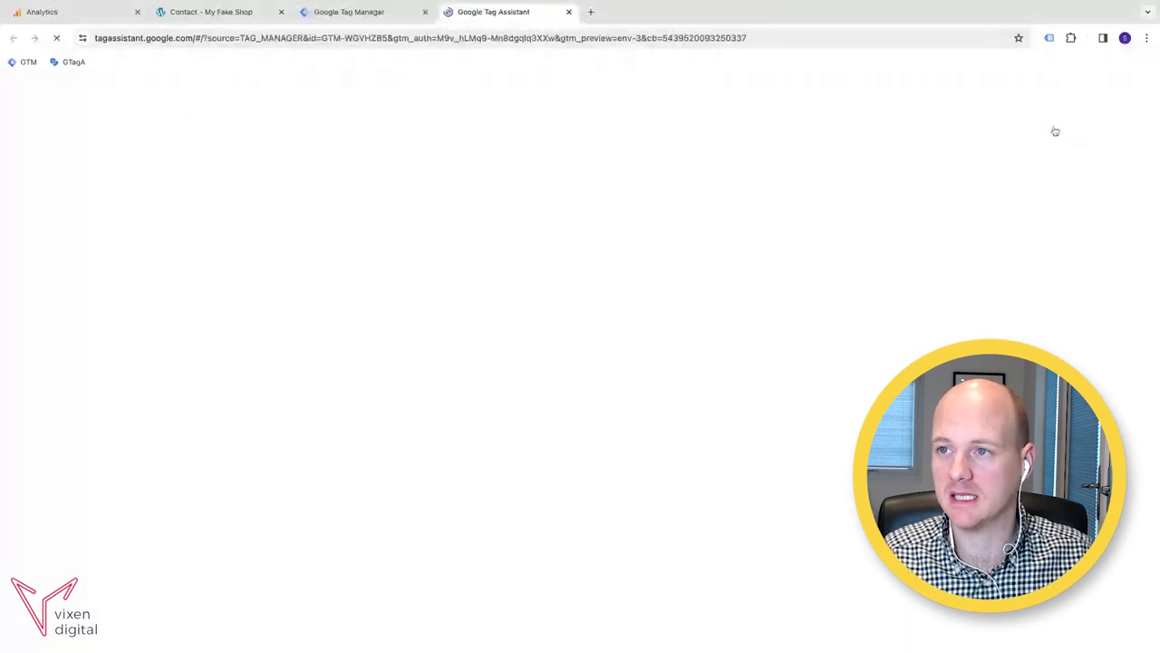
{"action": "left_click", "coordinate": [588, 399]}
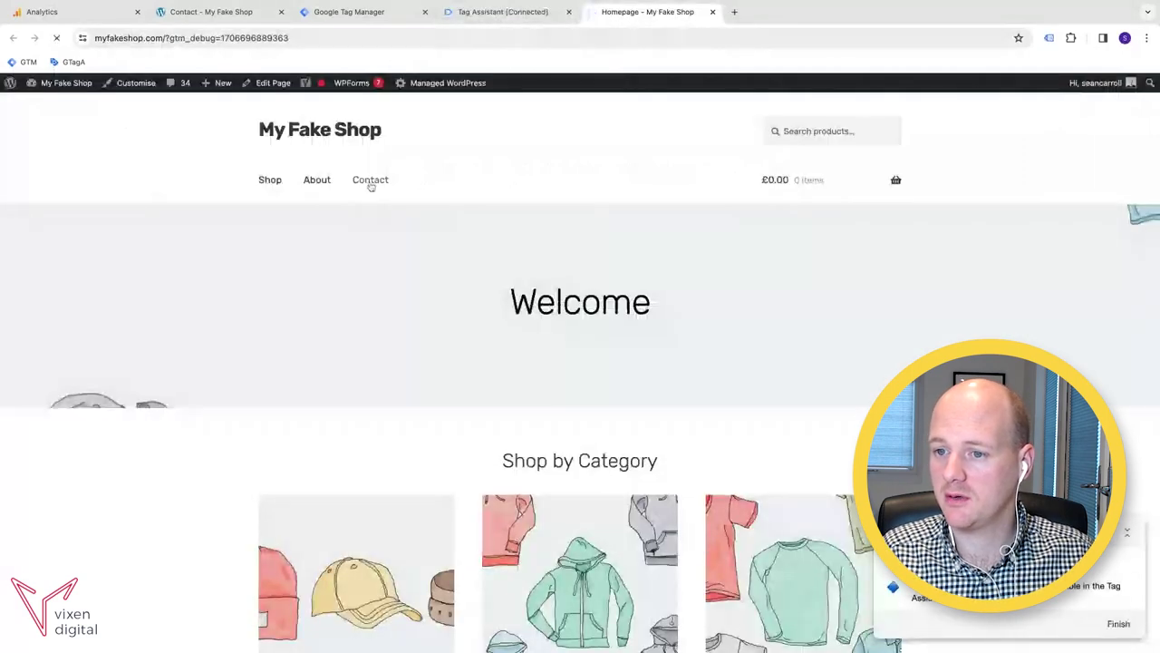
Click the Contact page email link on My Fake Shop to trigger the test.
{"action": "scroll", "coordinate": [376, 382], "scroll_direction": "down", "scroll_amount": 5}
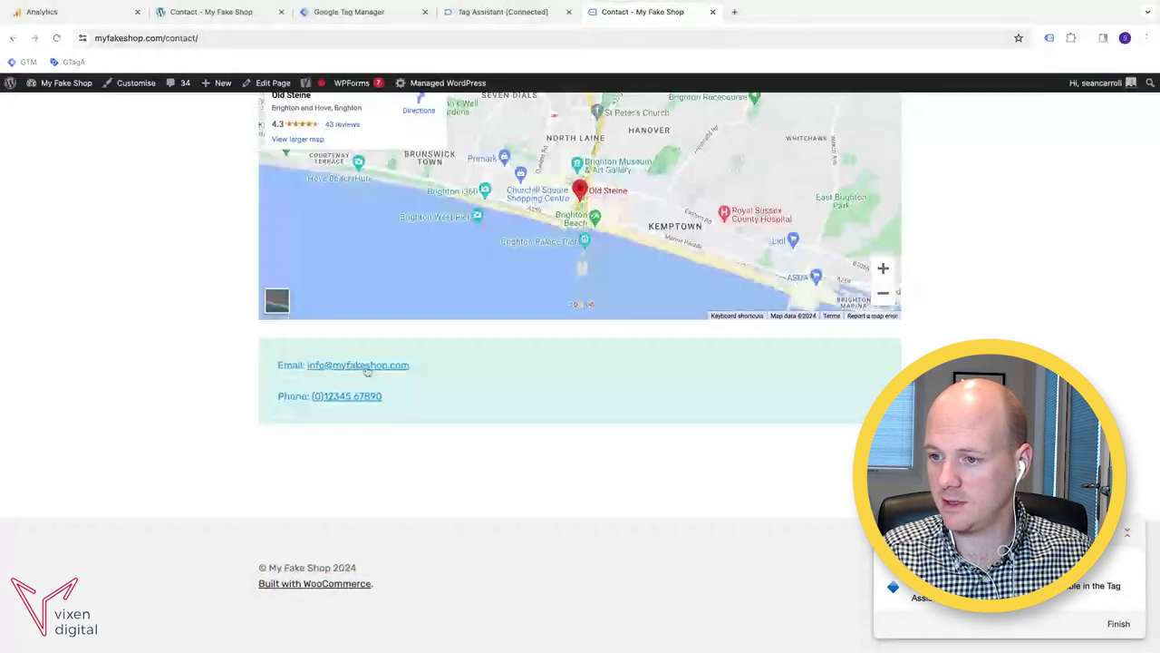
{"action": "left_click", "coordinate": [367, 366]}
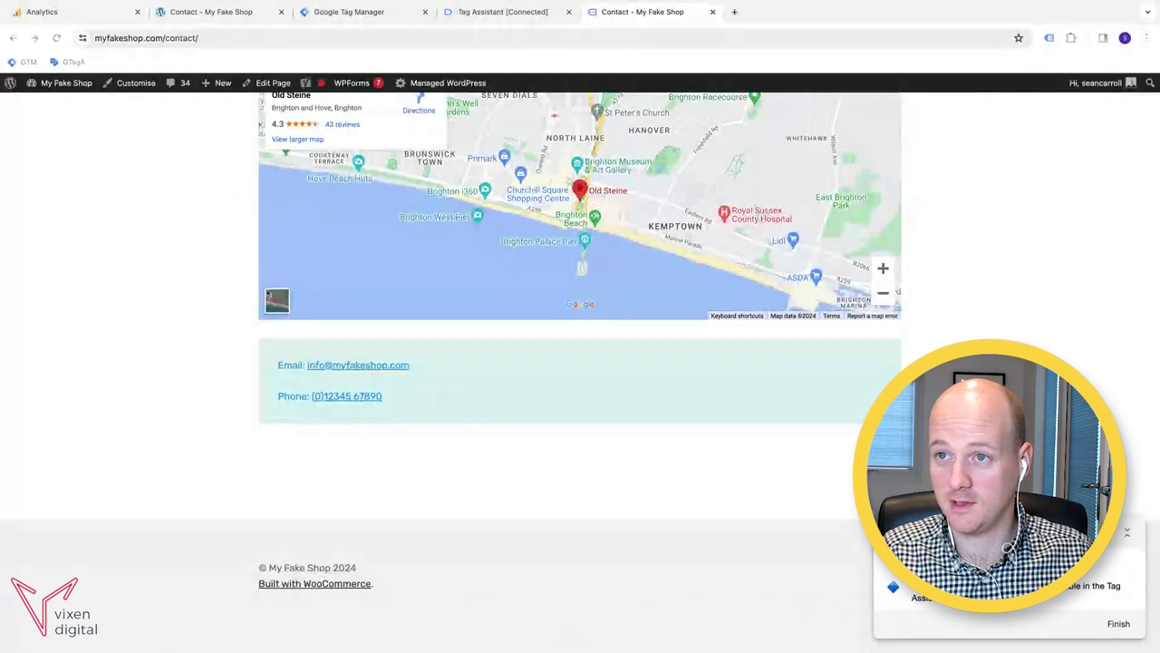
{"action": "scroll", "coordinate": [228, 281], "scroll_direction": "up", "scroll_amount": 3}
{"action": "scroll", "coordinate": [226, 286], "scroll_direction": "up", "scroll_amount": 3}
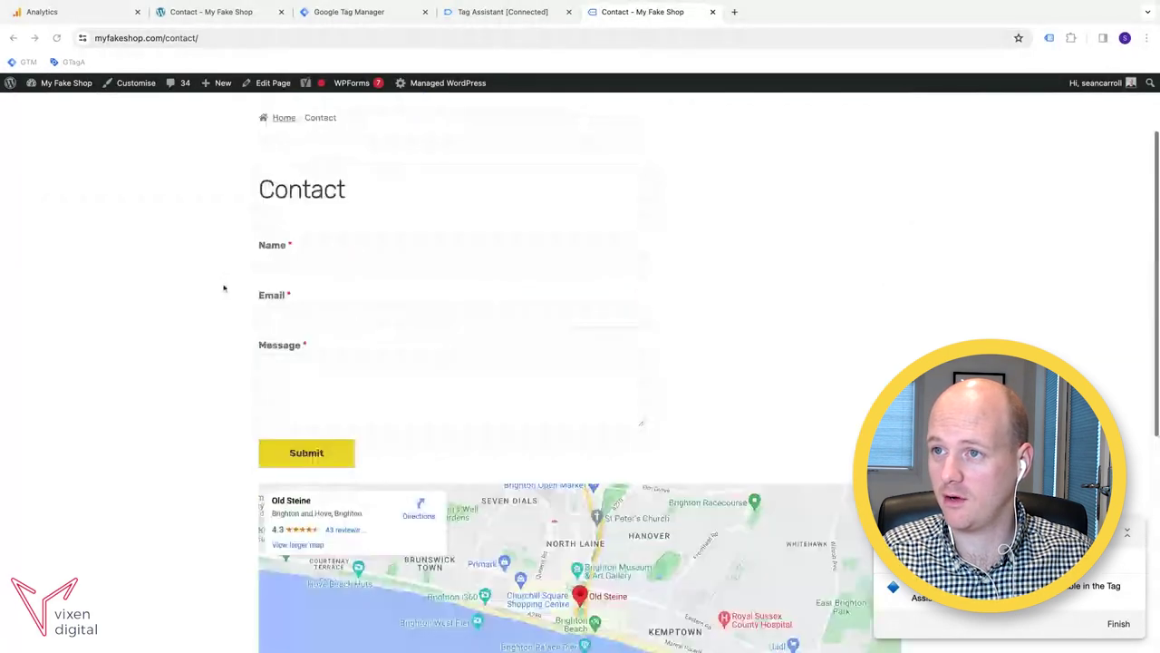
Dismiss the Connected dialog and check that Link Click fired GA4 - Email Link Click successfully.
{"action": "left_click", "coordinate": [484, 18]}
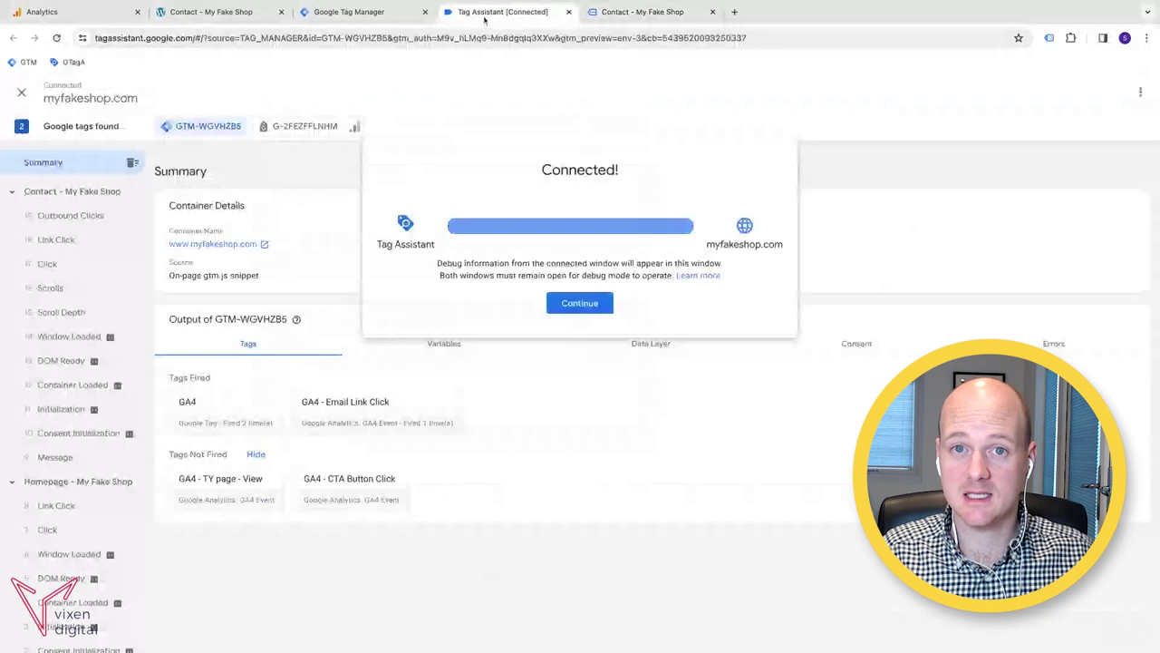
{"action": "left_click", "coordinate": [580, 303]}
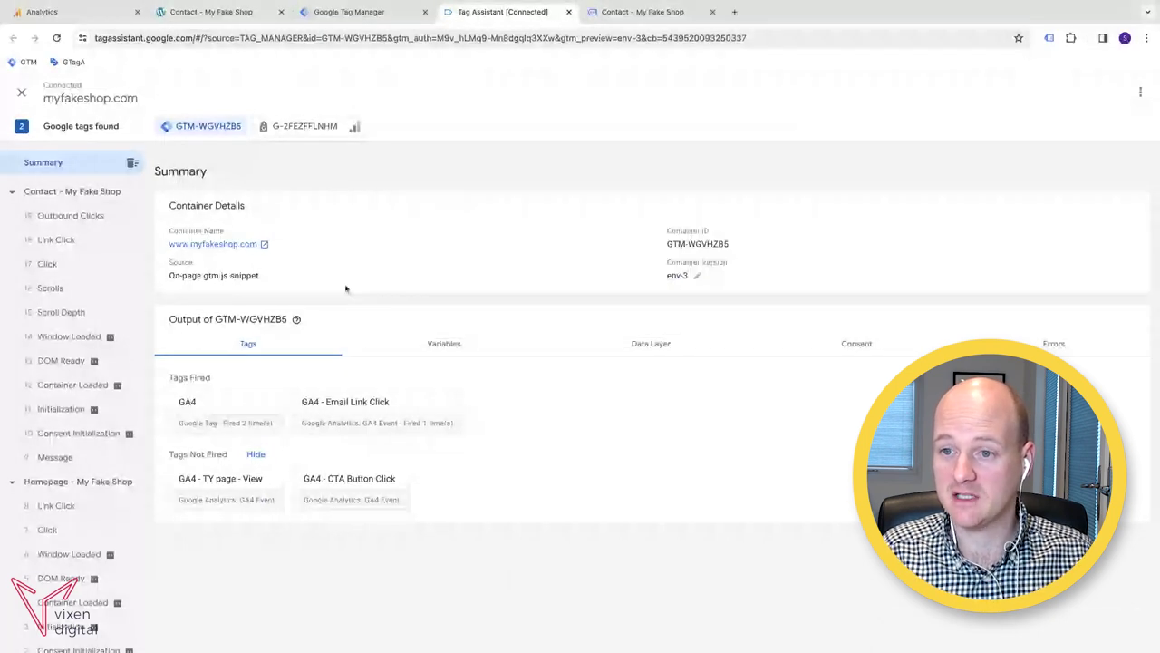
{"action": "left_click", "coordinate": [56, 241]}
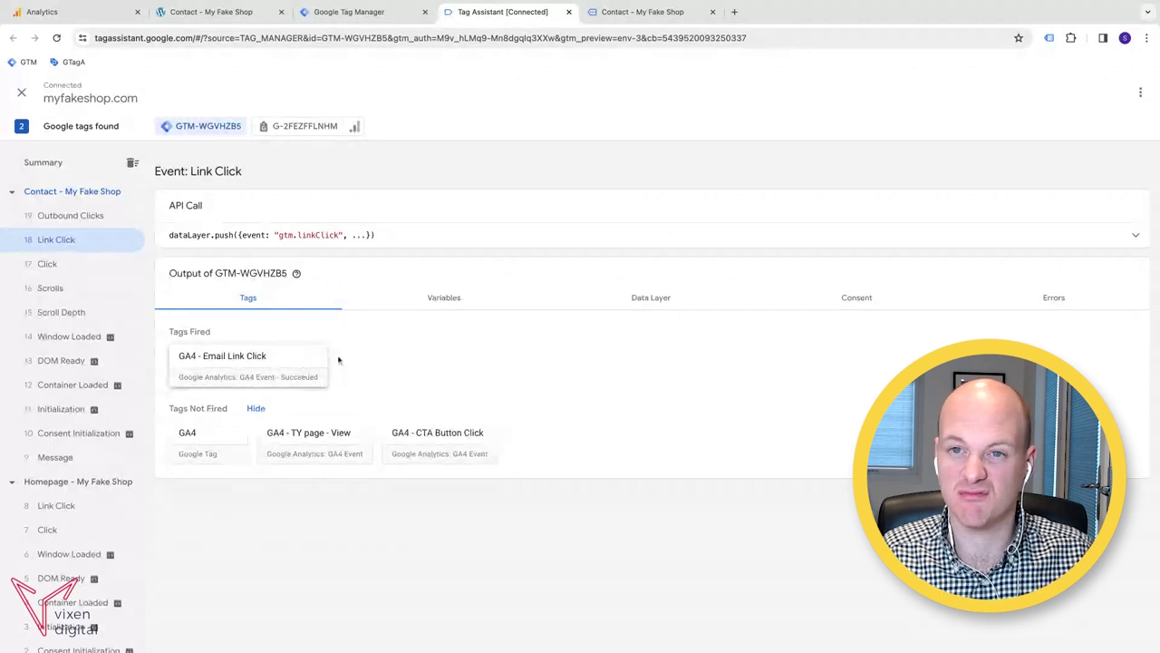
Open Analytics DebugView, inspect the link_click_email event's parameters and copy its name.
{"action": "left_click", "coordinate": [57, 15]}
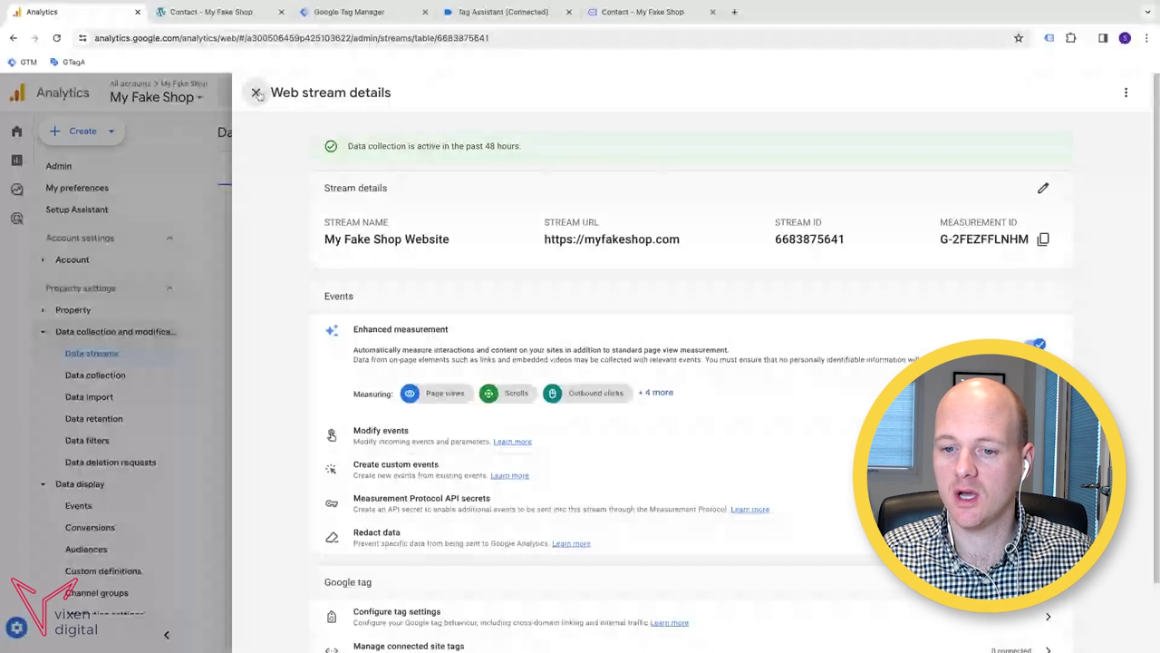
{"action": "left_click", "coordinate": [142, 400]}
{"action": "scroll", "coordinate": [149, 426], "scroll_direction": "down", "scroll_amount": 1}
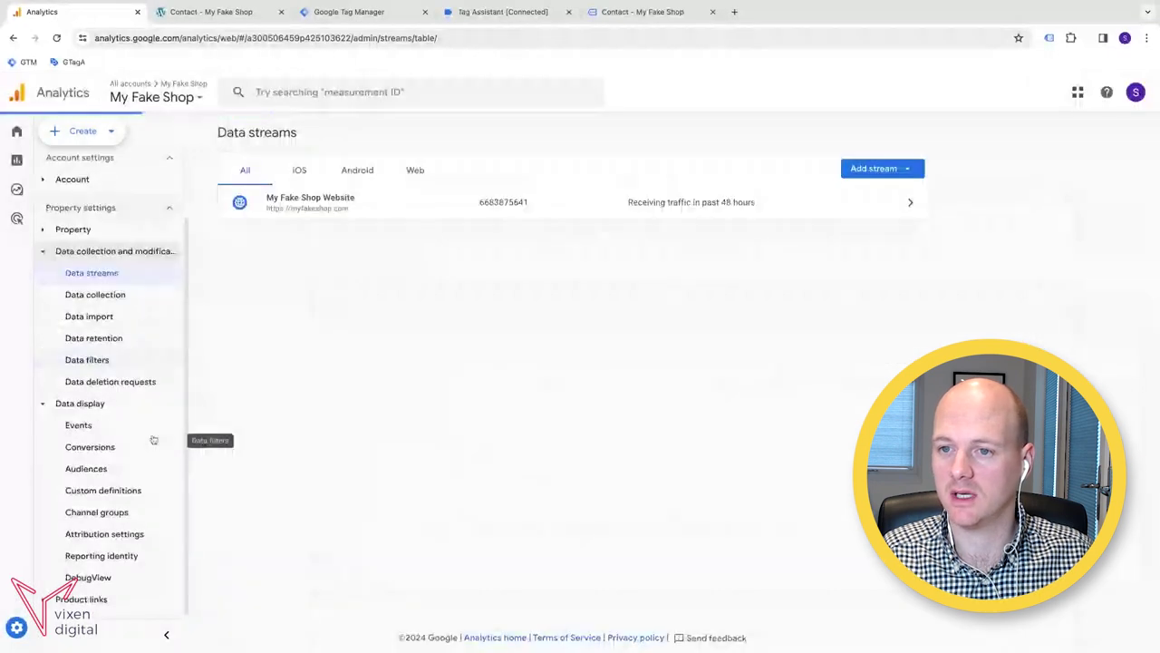
{"action": "left_click", "coordinate": [88, 578]}
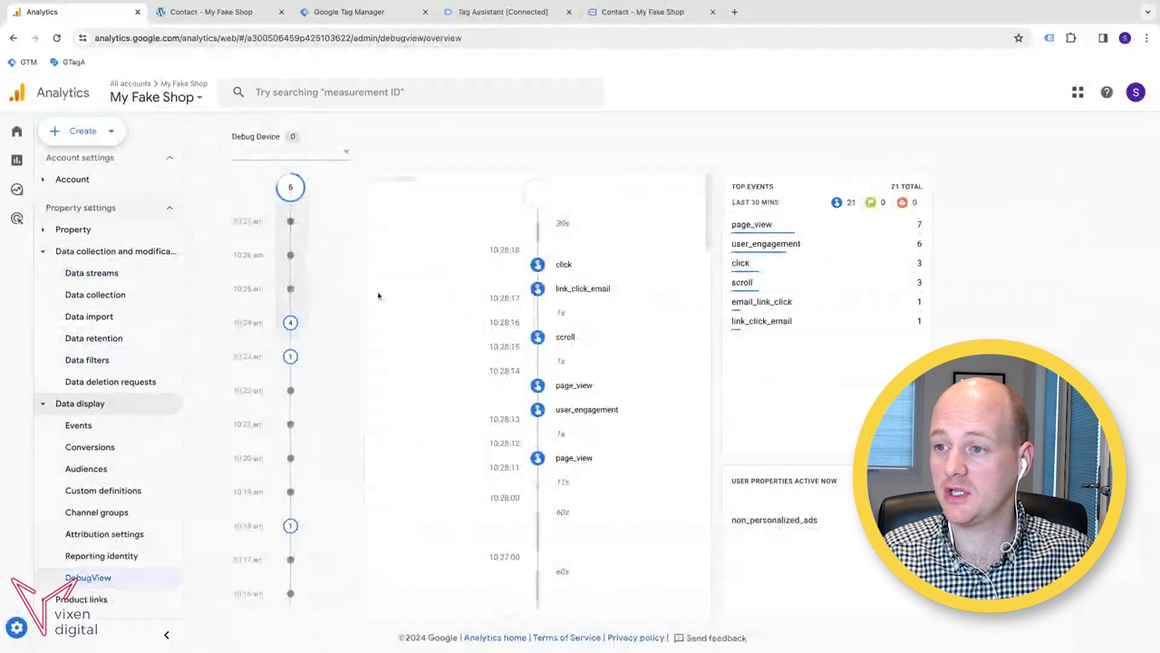
{"action": "left_click", "coordinate": [584, 292]}
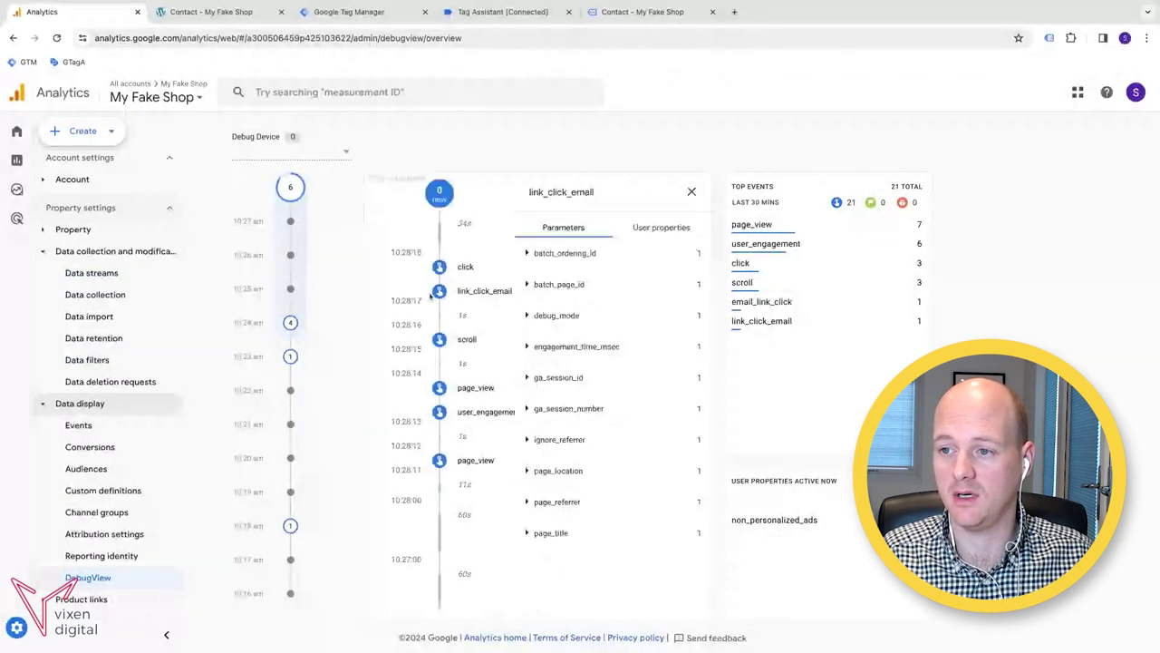
{"action": "double_click", "coordinate": [607, 193]}
{"action": "key", "text": "ctrl+c"}
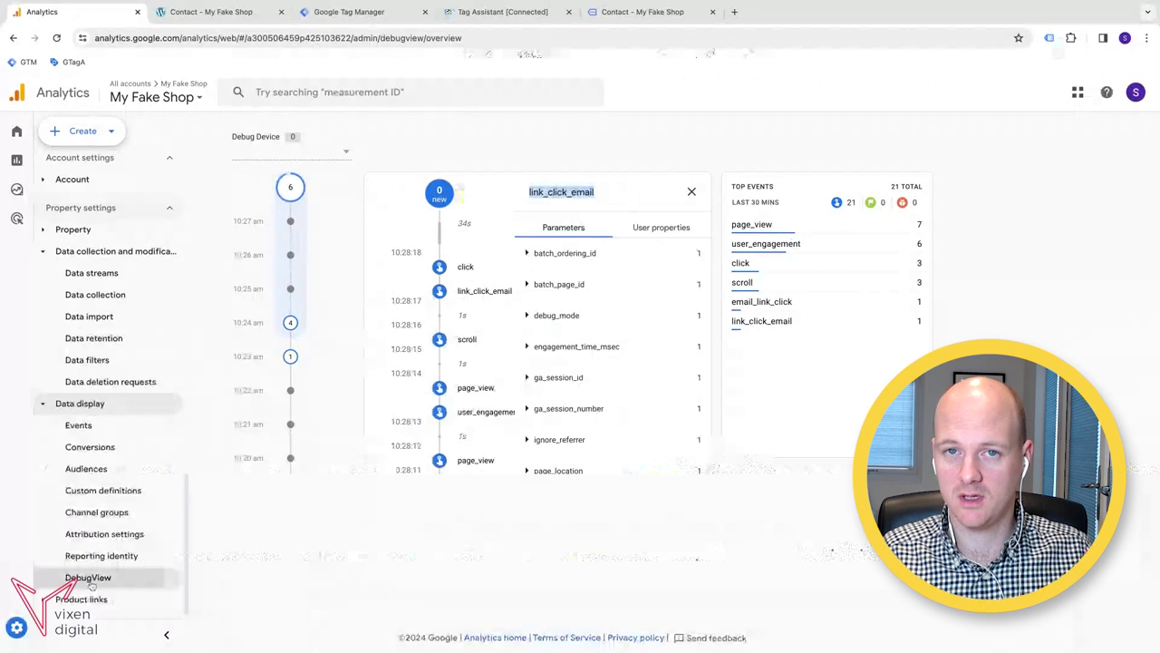
{"action": "left_click", "coordinate": [91, 582]}
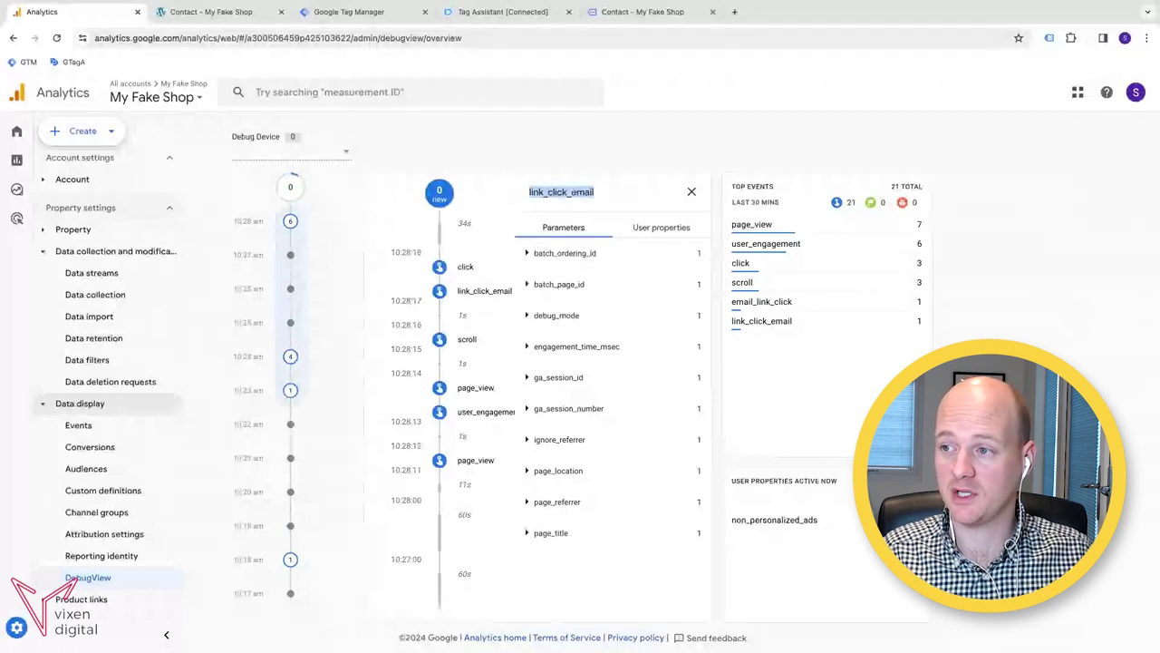
Create a new conversion event named link_click_email in Conversions and save it.
{"action": "left_click", "coordinate": [96, 448]}
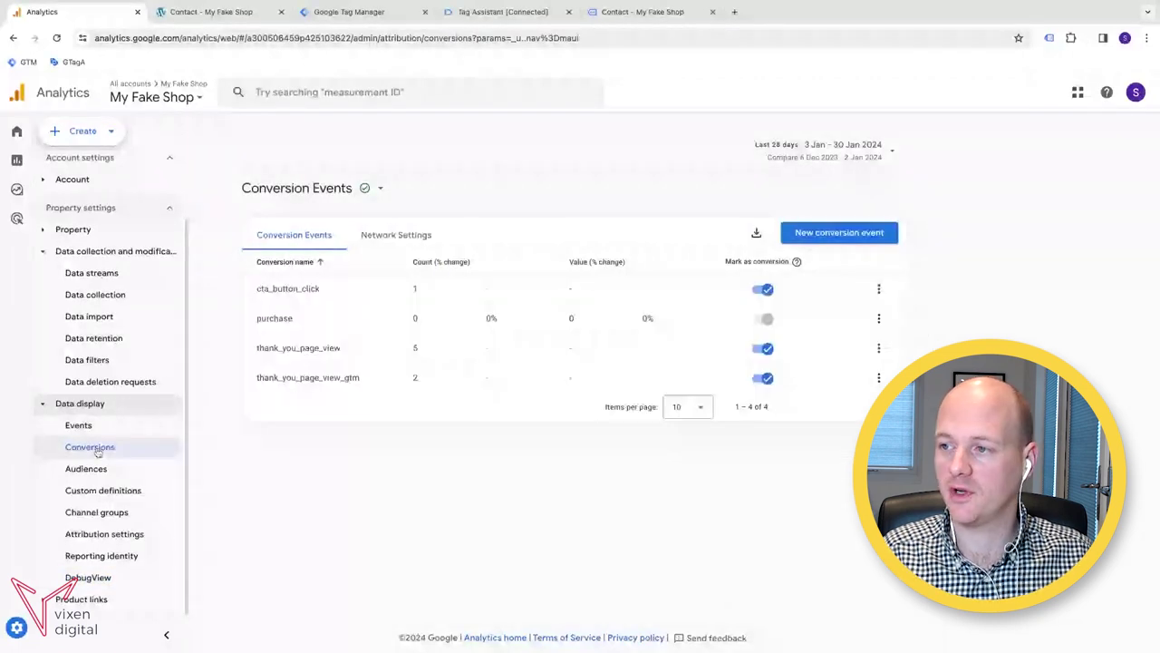
{"action": "left_click", "coordinate": [870, 233]}
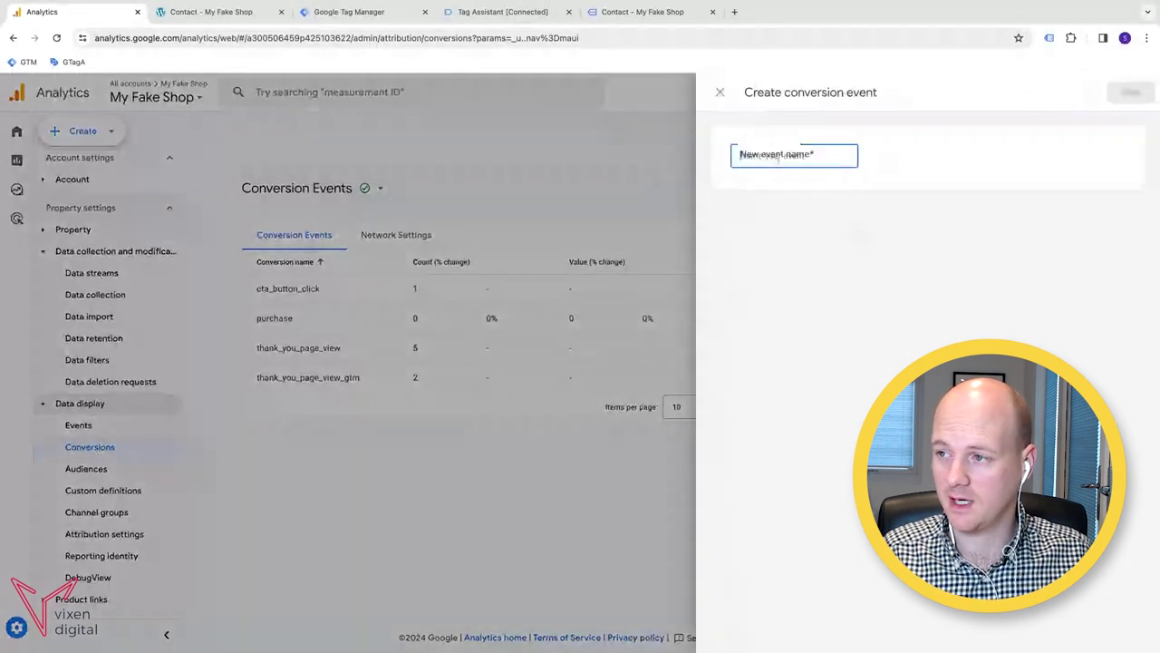
{"action": "key", "text": "ctrl+v"}
{"action": "left_click", "coordinate": [1128, 95]}
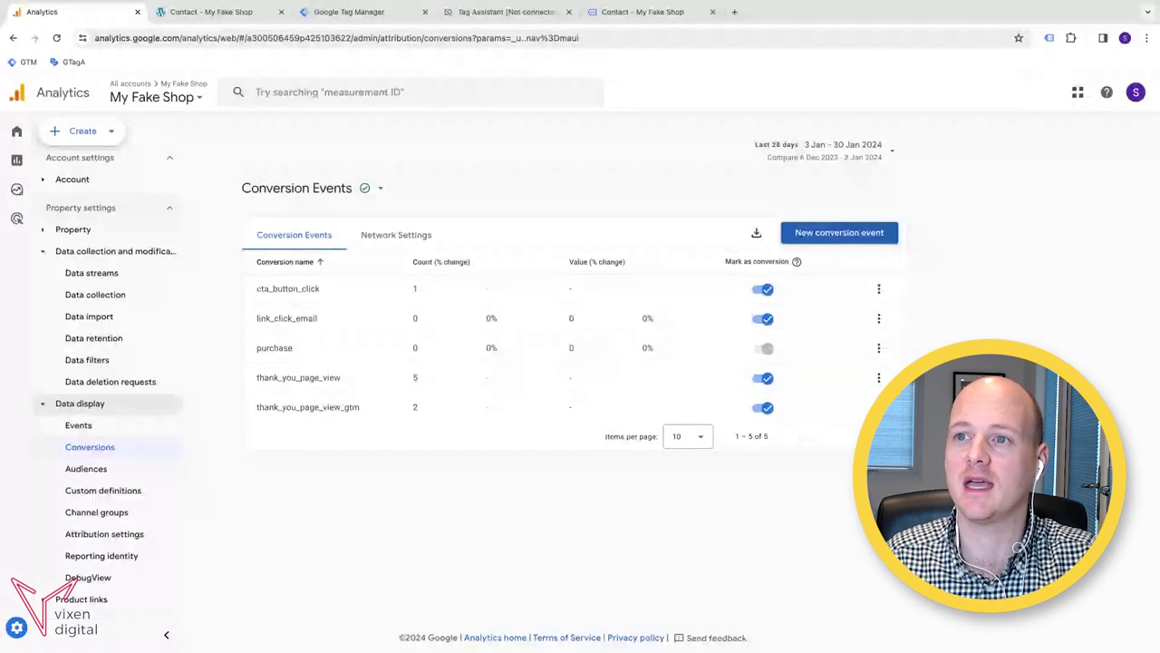
Submit and publish the Tag Manager workspace as version 'Added Email Link Click - GA4 Event'.
{"action": "left_click", "coordinate": [346, 13]}
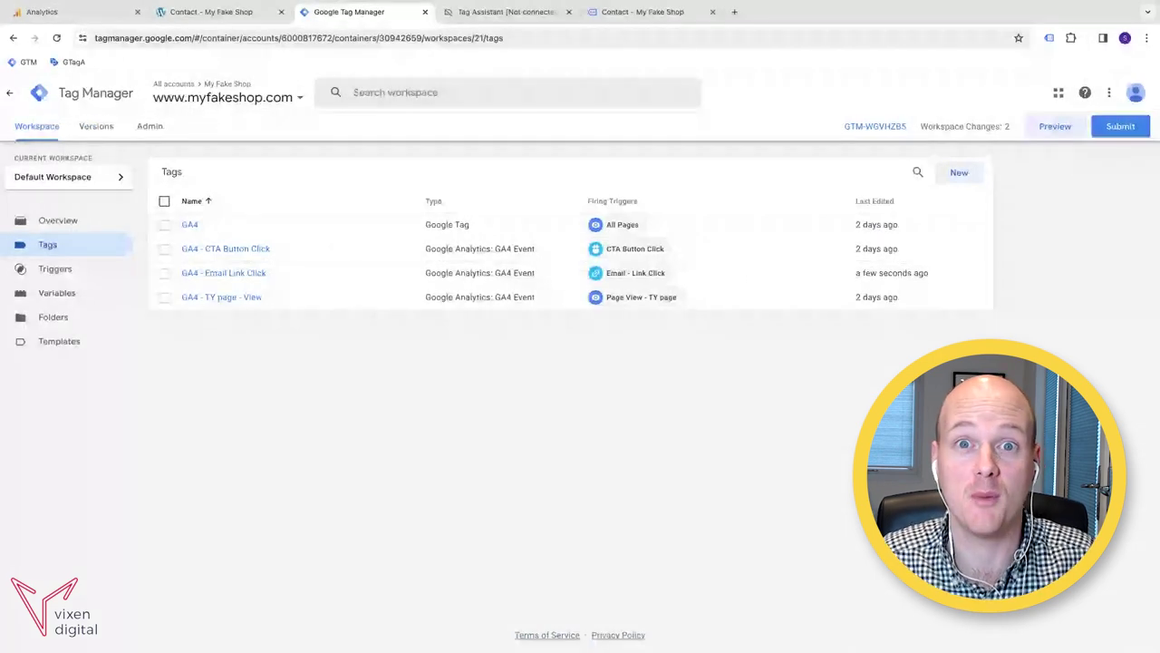
{"action": "left_click", "coordinate": [1120, 126]}
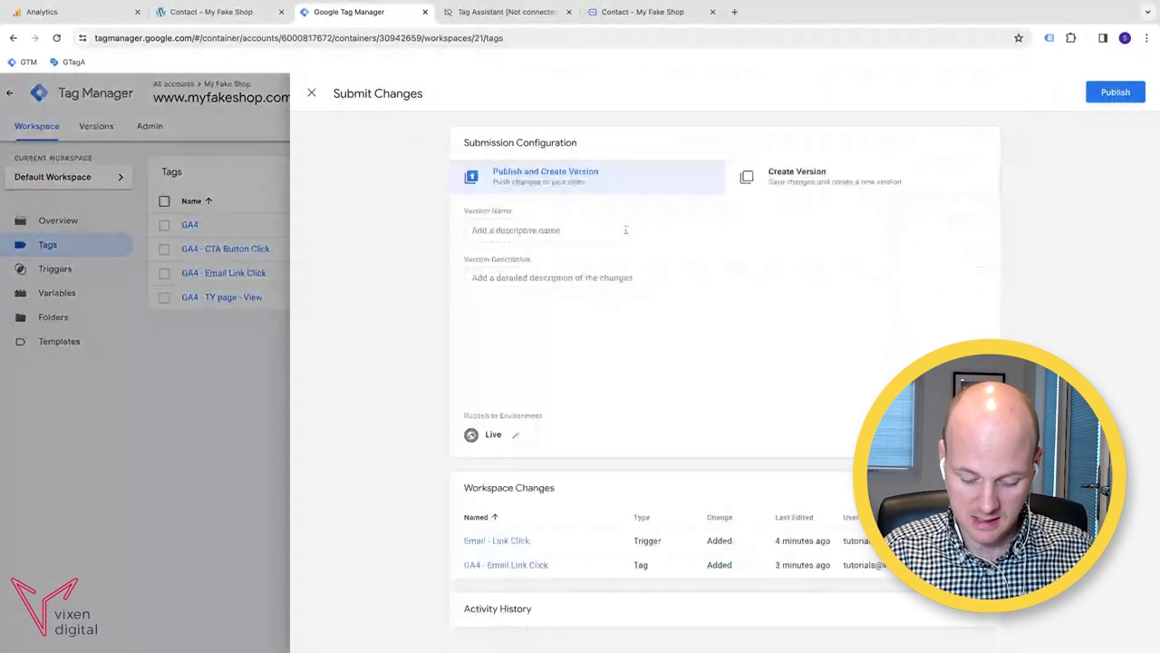
{"action": "left_click", "coordinate": [626, 230]}
{"action": "type", "text": "Added Email Link Cl"}
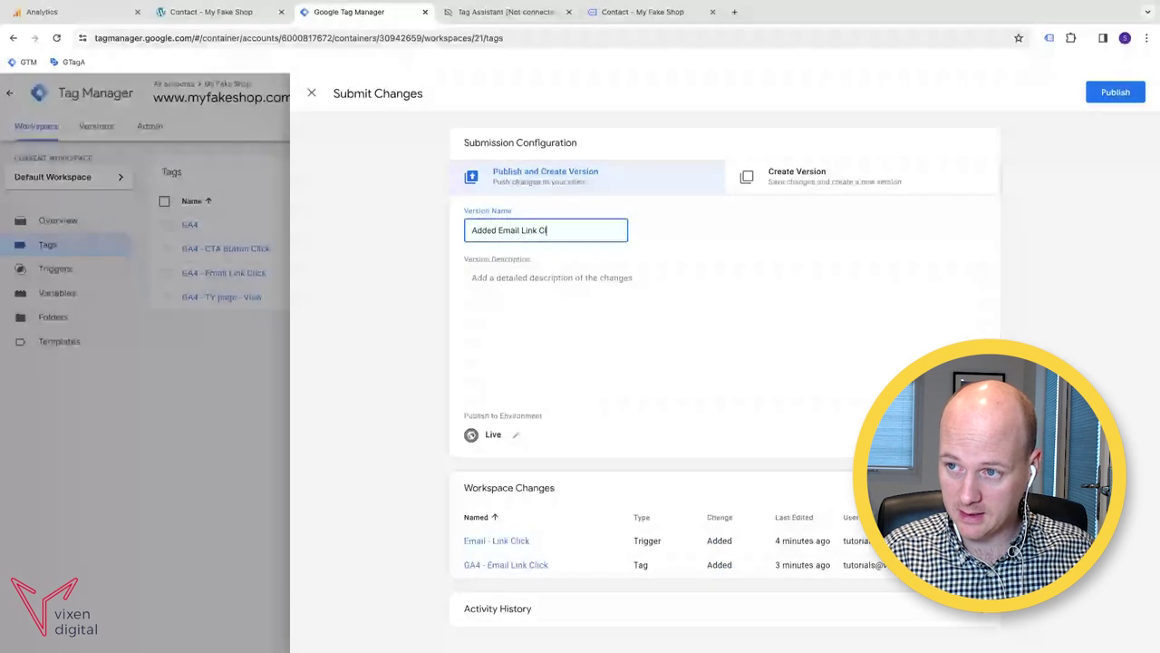
{"action": "type", "text": "ick - GA"}
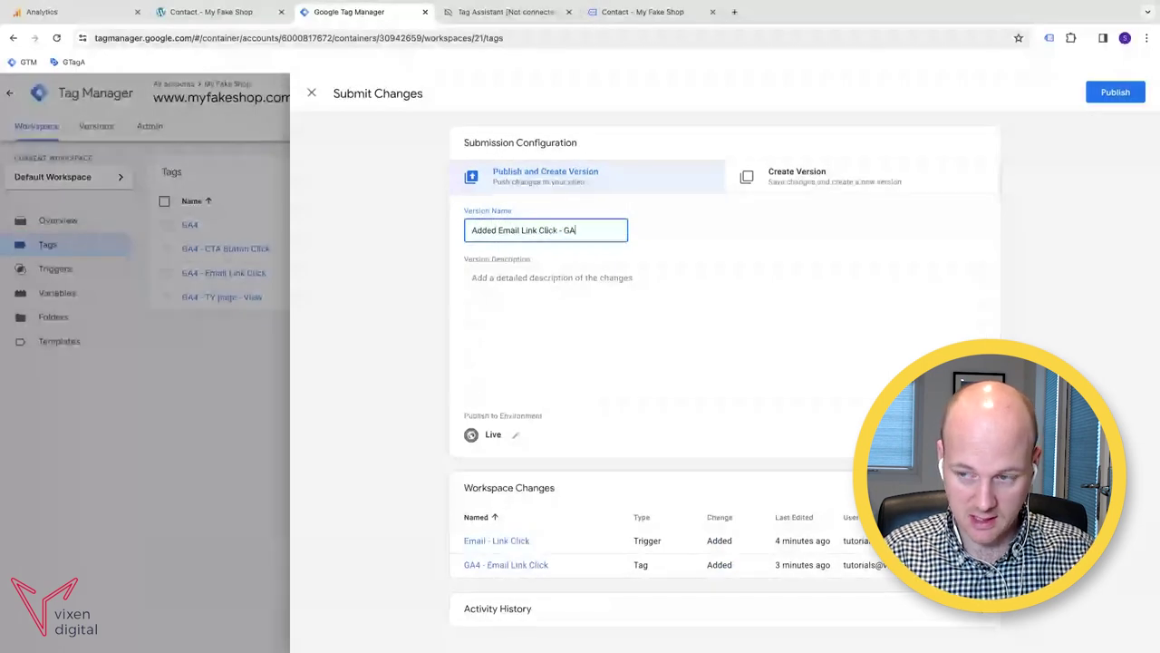
{"action": "type", "text": "4 Eb"}
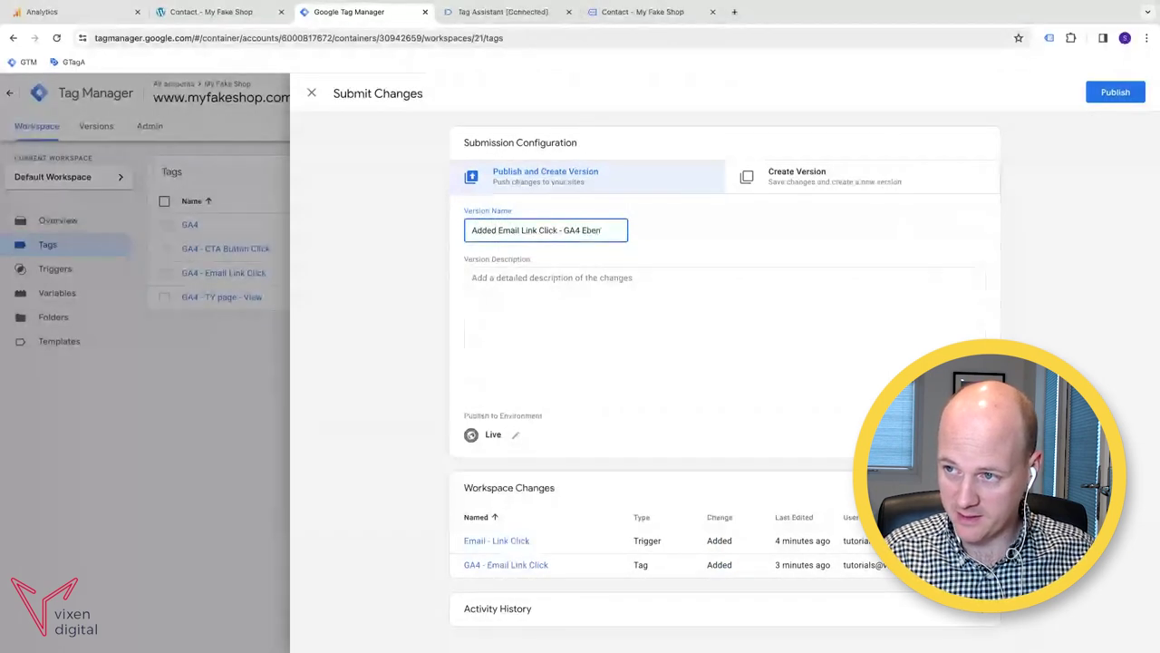
{"action": "key", "text": "BackSpace"}
{"action": "type", "text": "vent"}
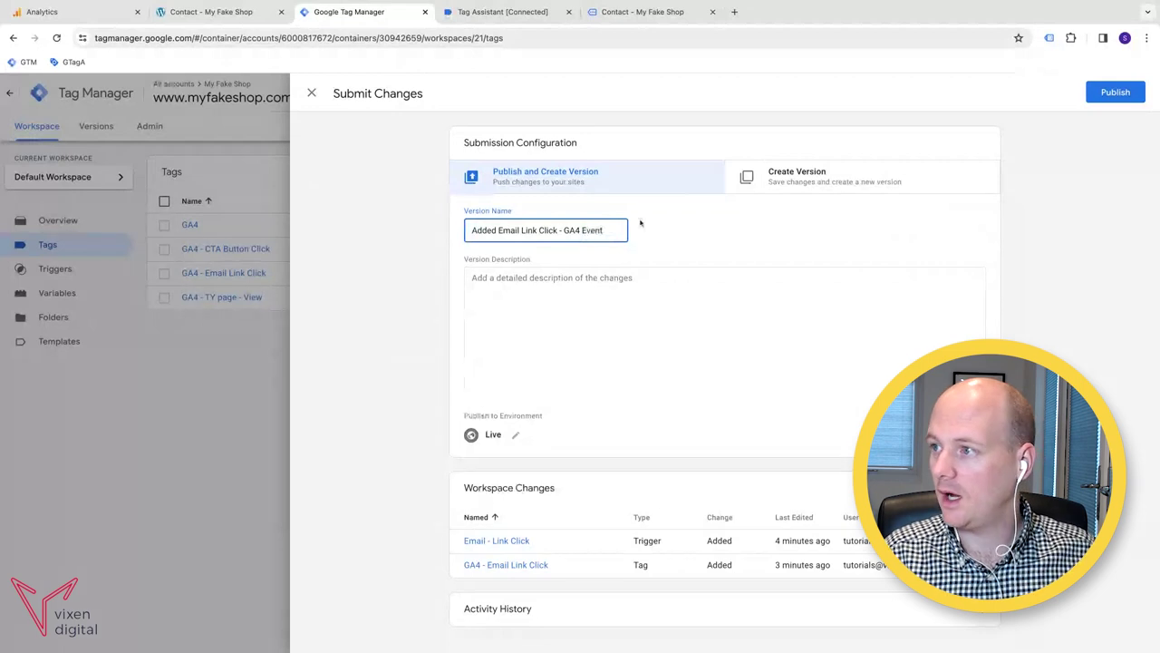
{"action": "left_click", "coordinate": [1115, 92]}
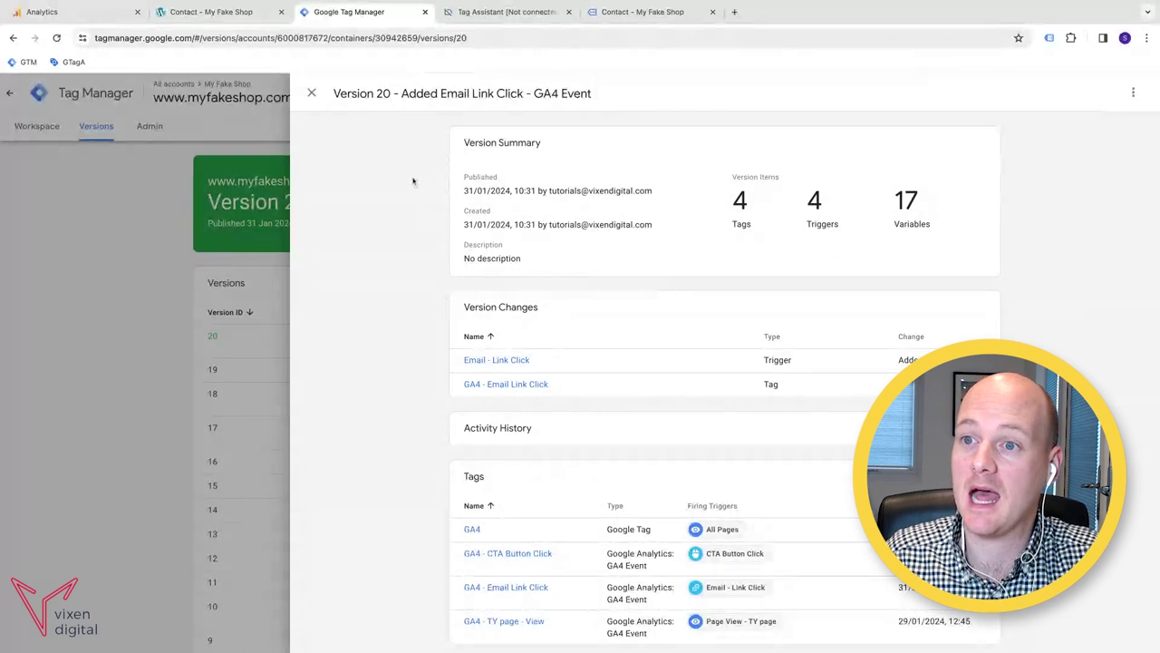
Close the Version 20 details to see it marked Live in the Versions list.
{"action": "left_click", "coordinate": [310, 93]}
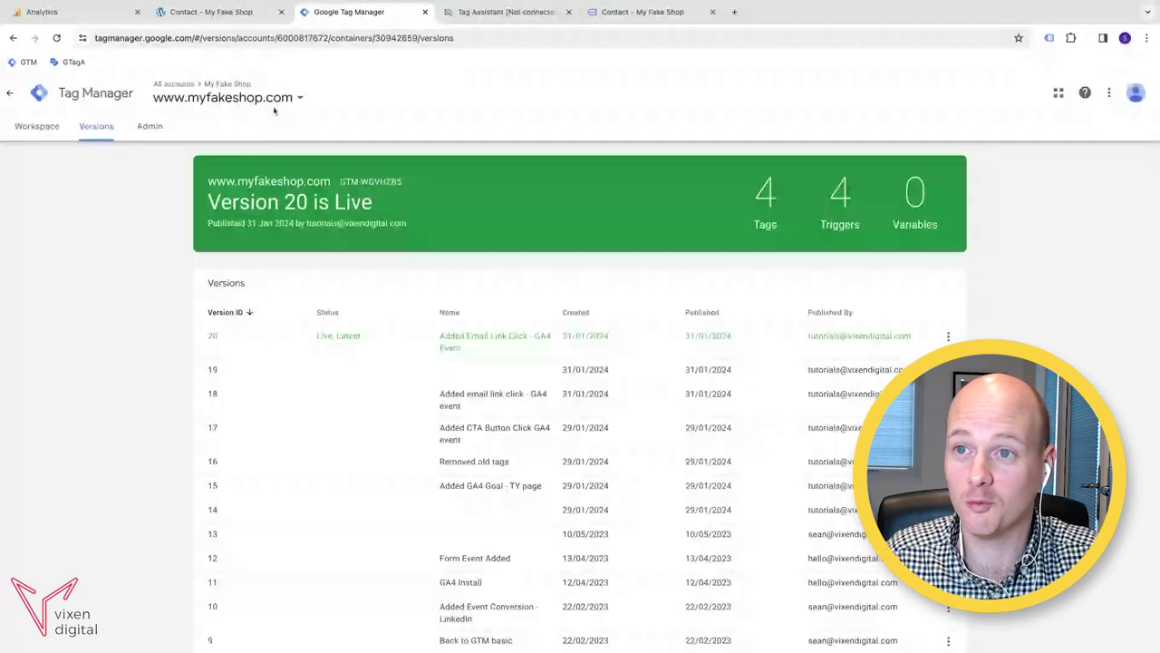